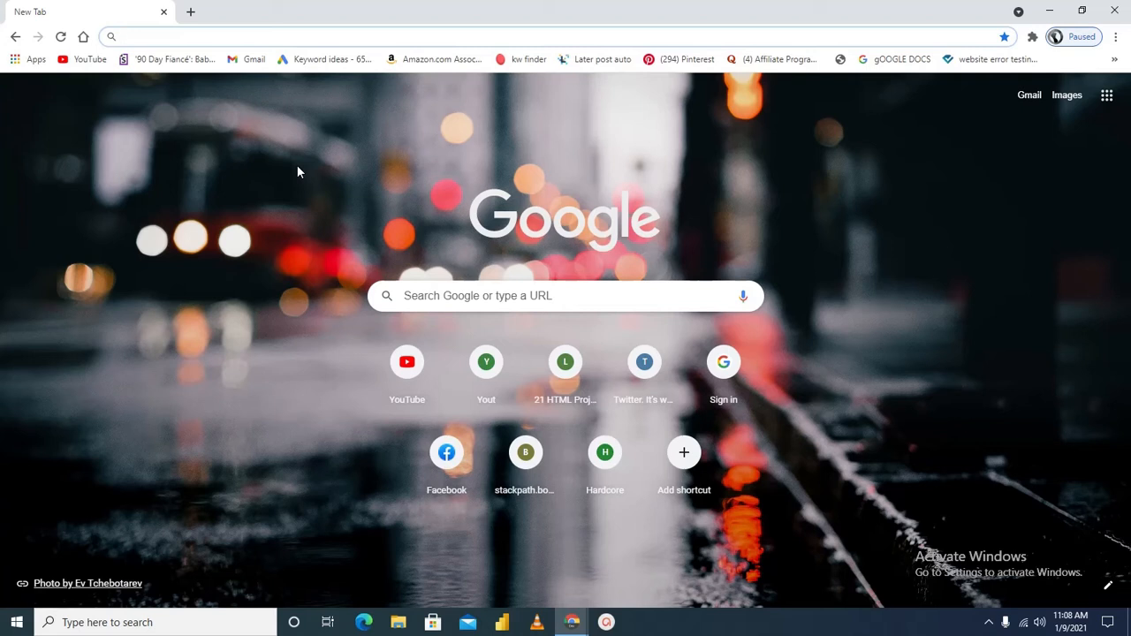
# Search the web for "chrome dev"
pyautogui.write('ch')
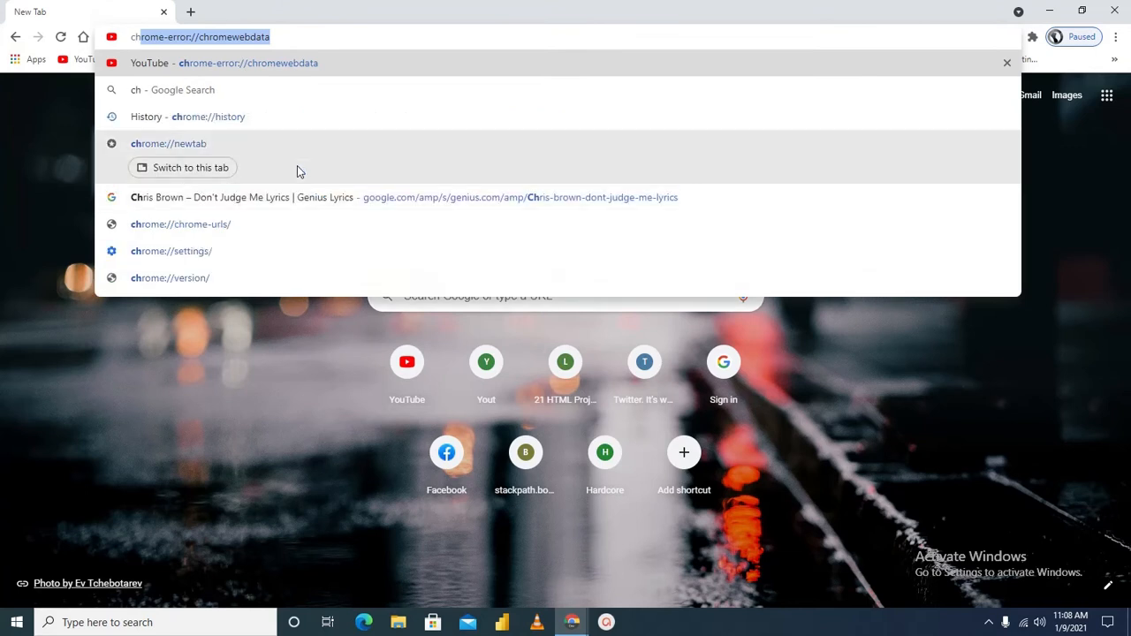
pyautogui.write('ro')
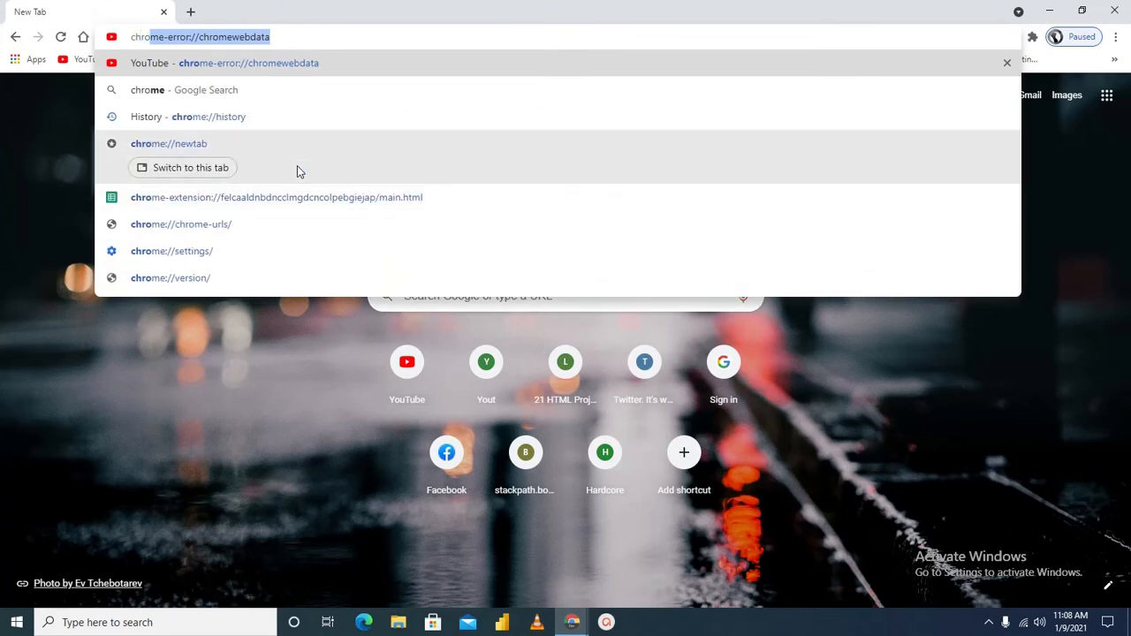
pyautogui.write('me dev')
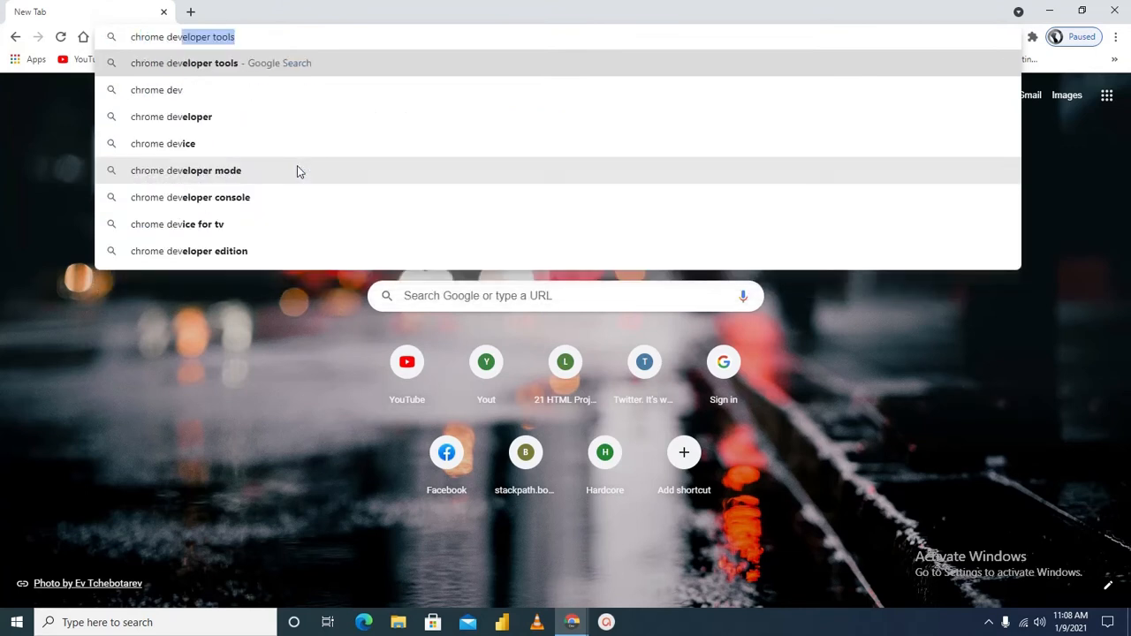
pyautogui.press('BackSpace')
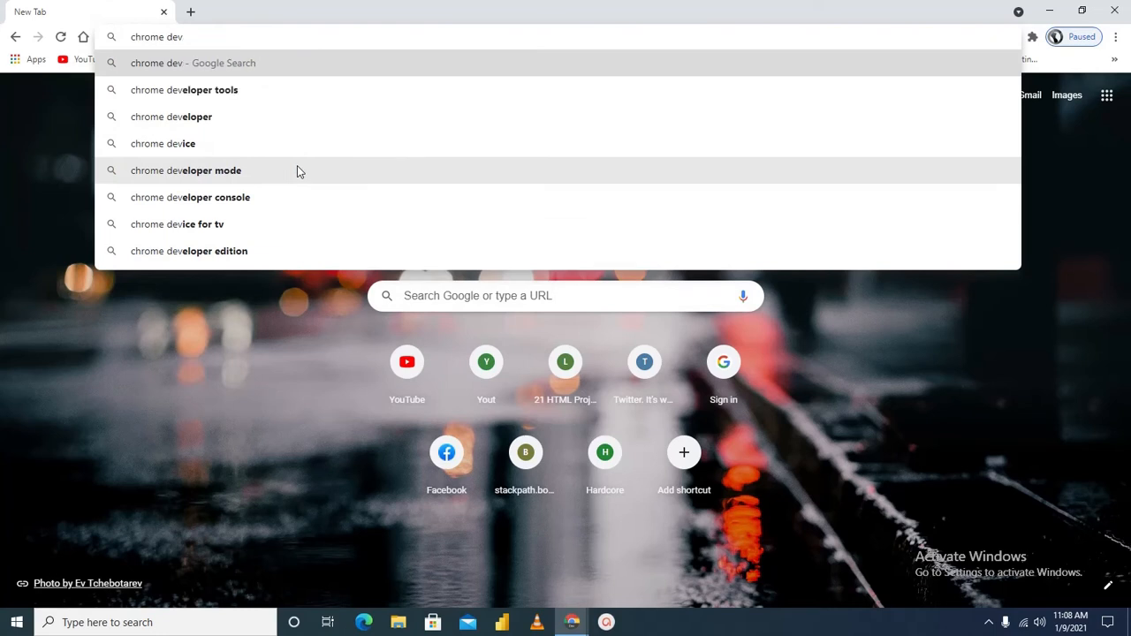
pyautogui.press('Return')
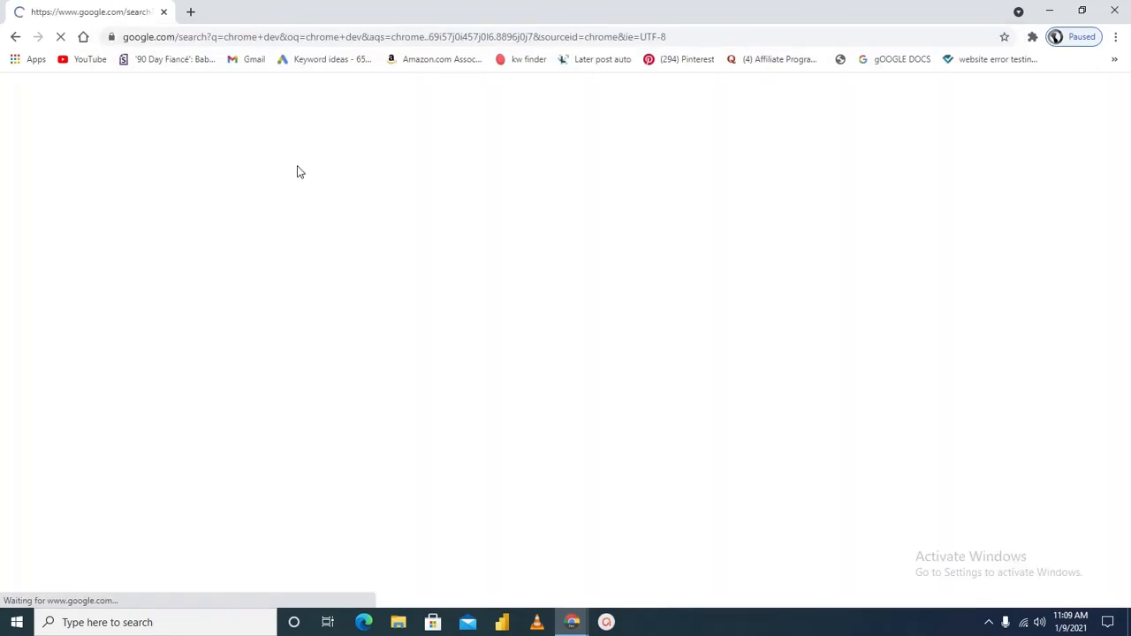
# Open the Google Chrome Developer Tools result from google.com and download Chrome Dev for Windows 64-bit
pyautogui.scroll(-3, 250, 227)
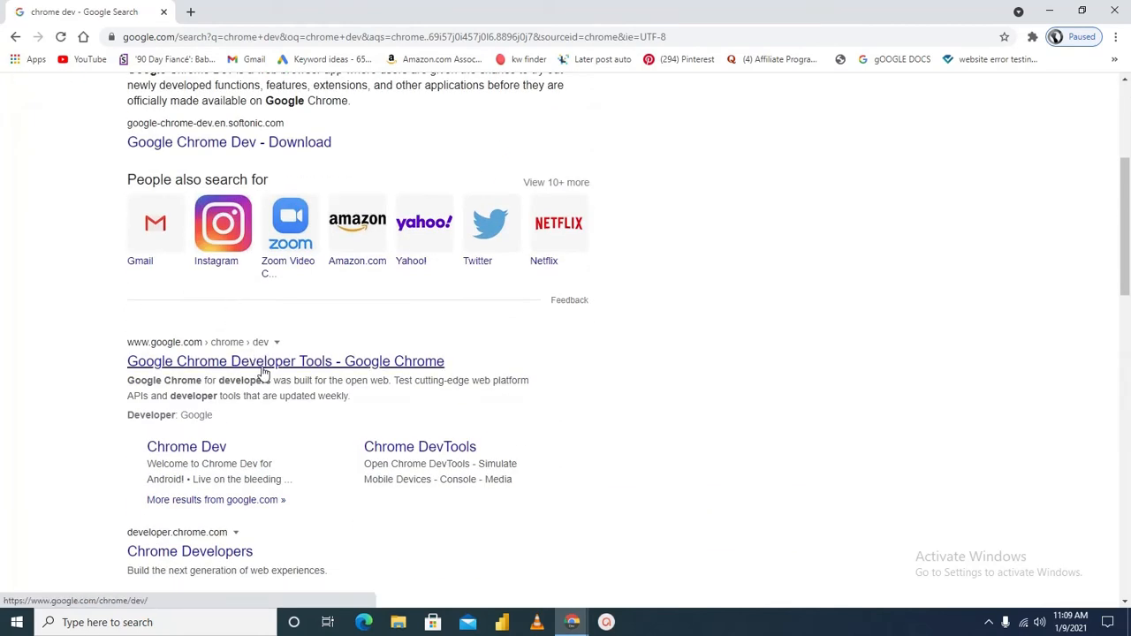
pyautogui.scroll(-7, 265, 363)
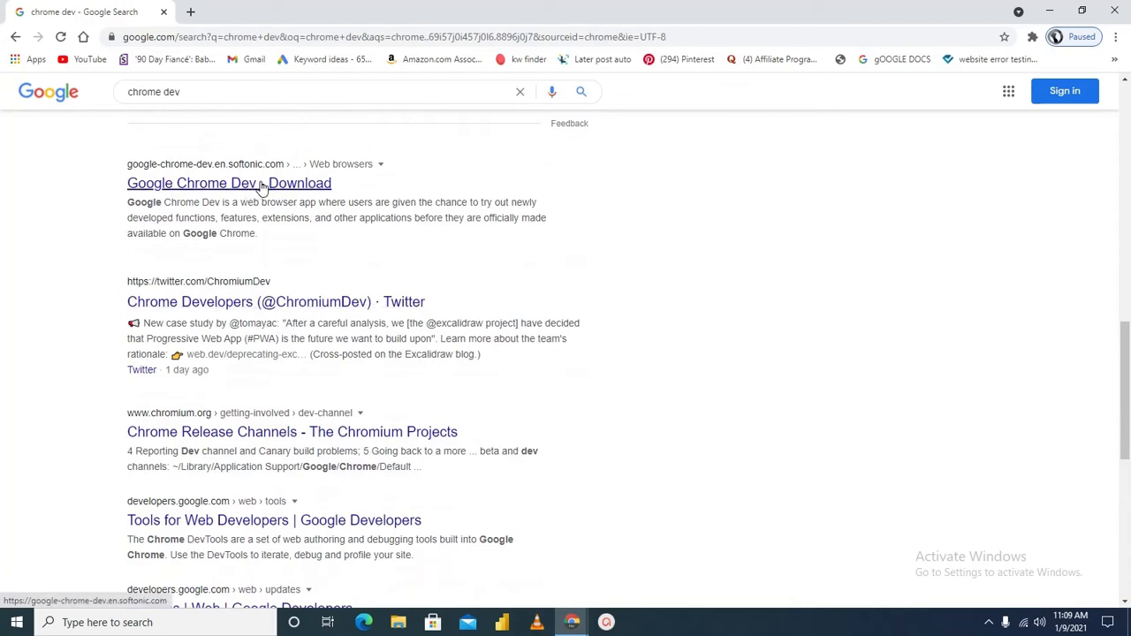
pyautogui.scroll(1, 280, 194)
pyautogui.scroll(-1, 279, 195)
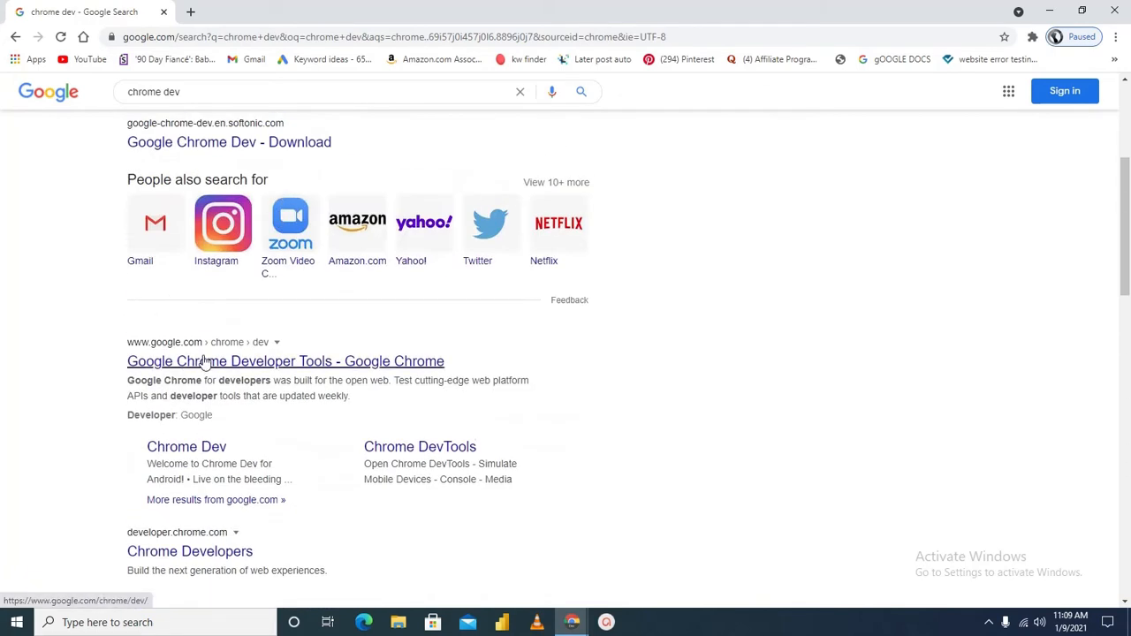
pyautogui.click(203, 362)
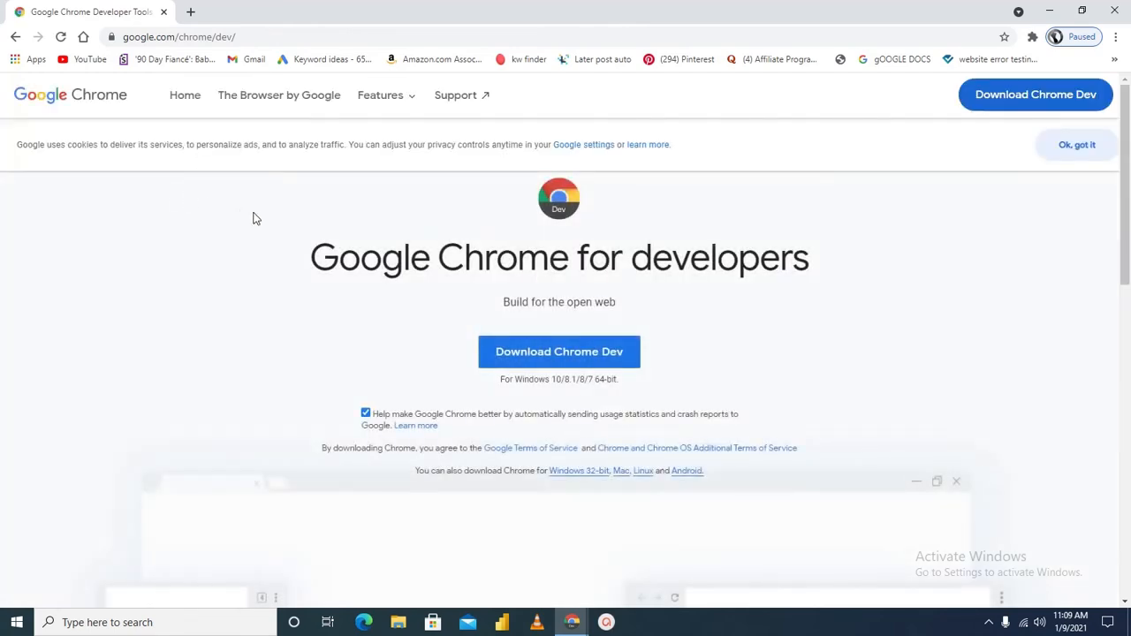
pyautogui.click(499, 354)
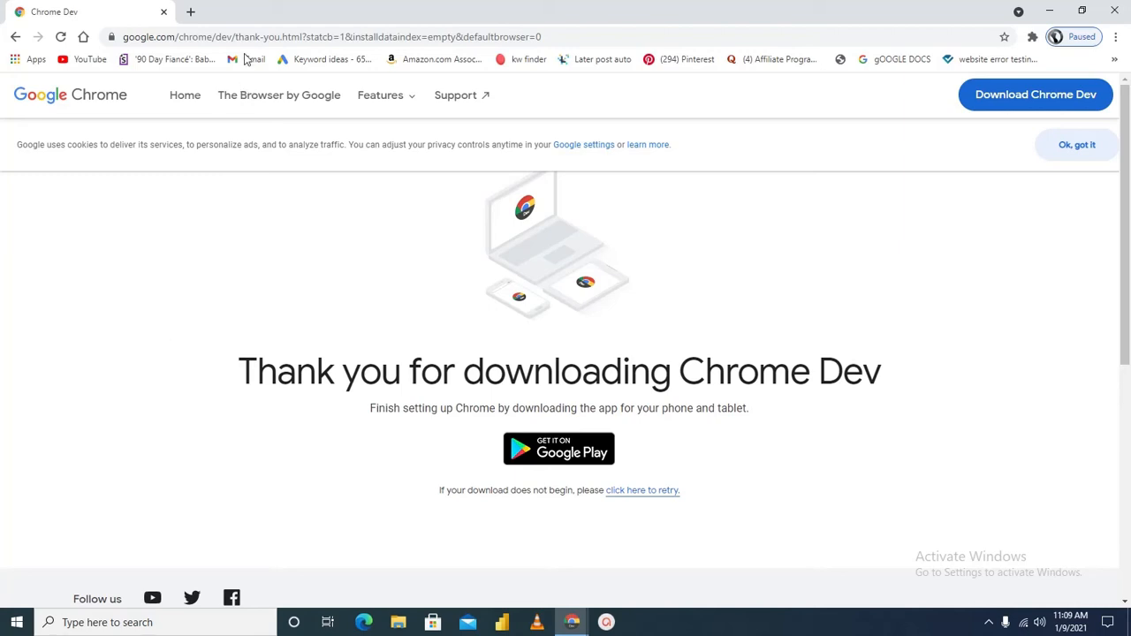
# Search the web for "best text editor for web development" and highlight Visual Studio Code in the featured list of code editors
pyautogui.click(196, 39)
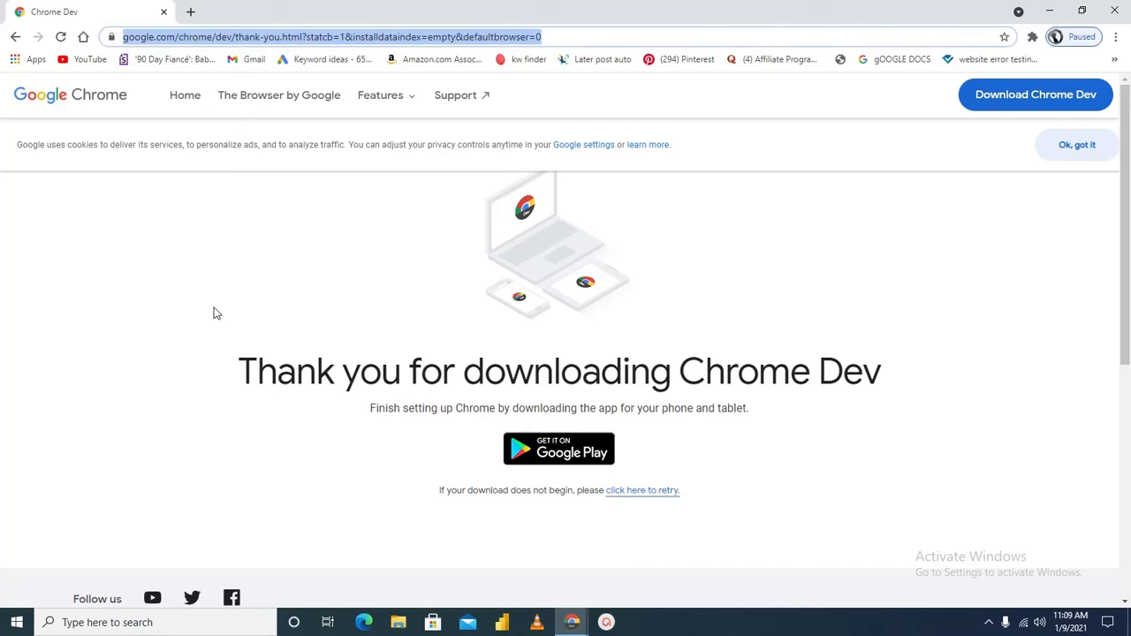
pyautogui.press('BackSpace')
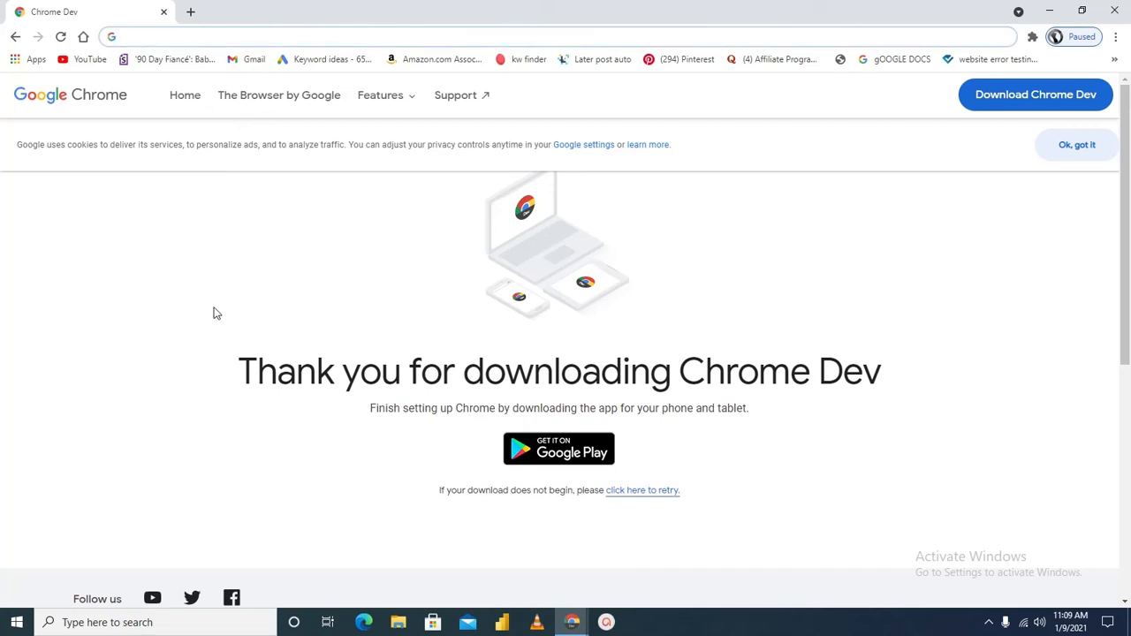
pyautogui.write('best ')
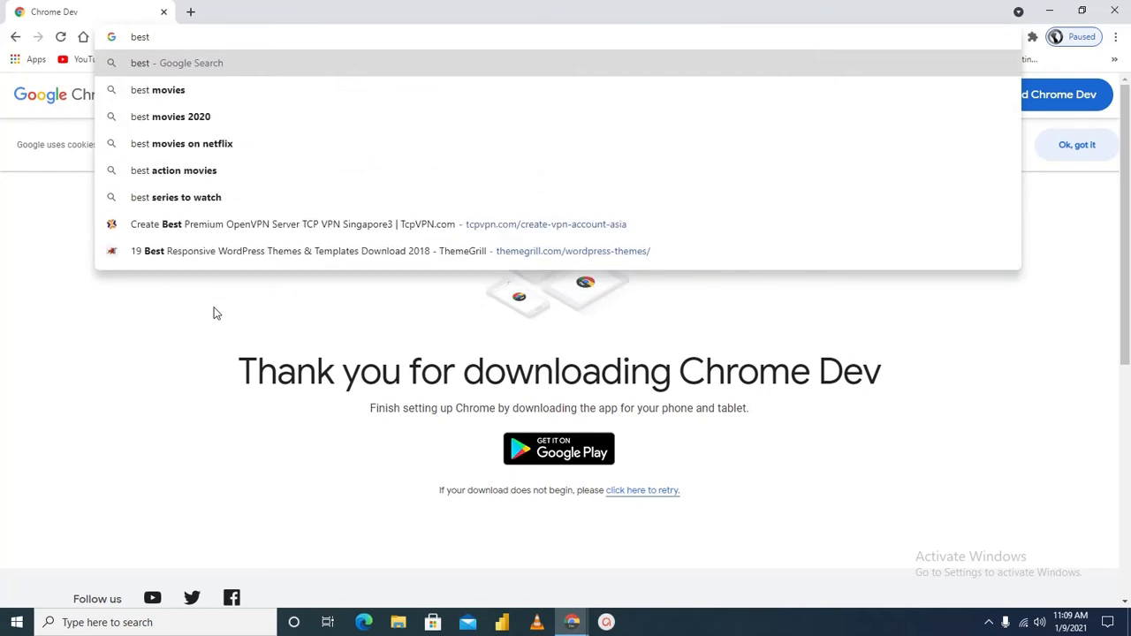
pyautogui.write('te')
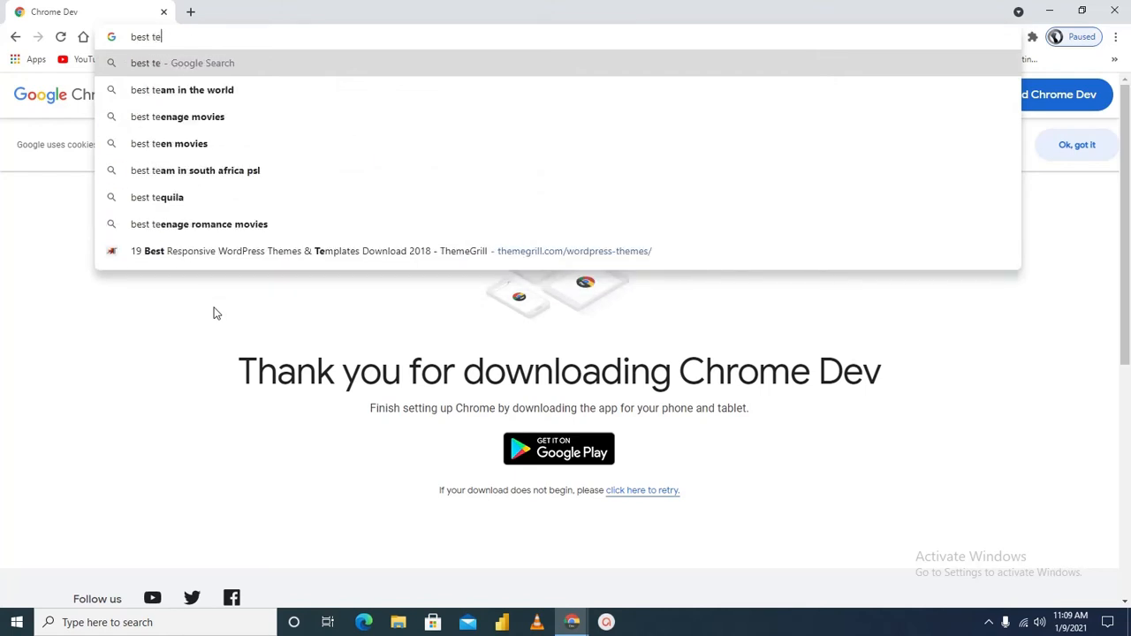
pyautogui.write('xt ed')
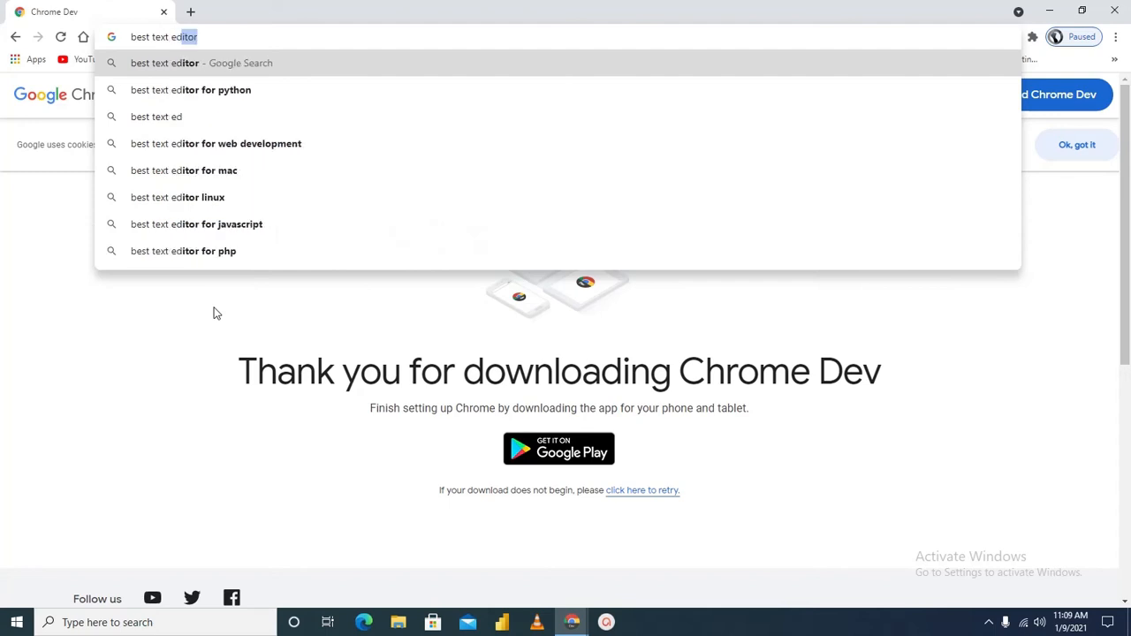
pyautogui.write('ito')
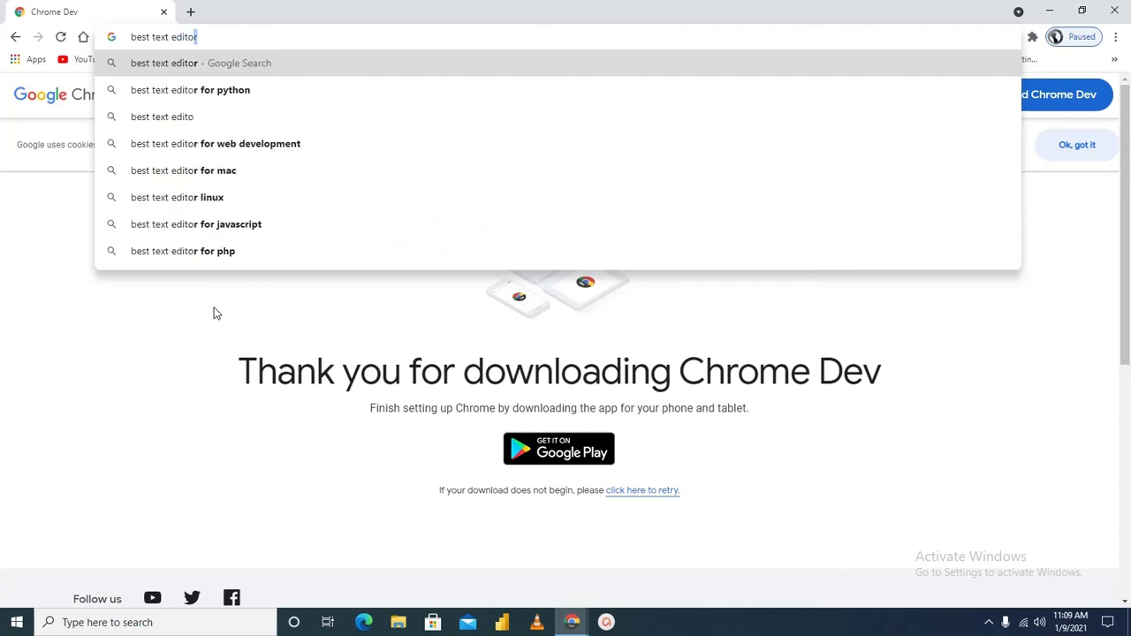
pyautogui.press('Down')
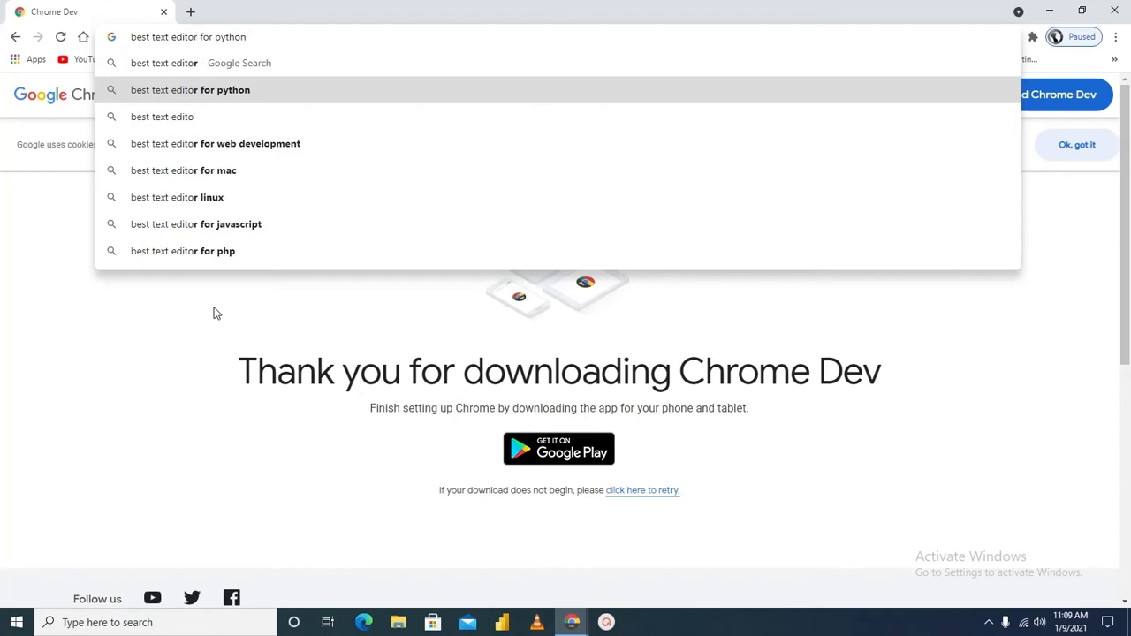
pyautogui.press('BackSpace')
pyautogui.press('BackSpace')
pyautogui.press('BackSpace')
pyautogui.press('BackSpace')
pyautogui.press('BackSpace')
pyautogui.press('BackSpace')
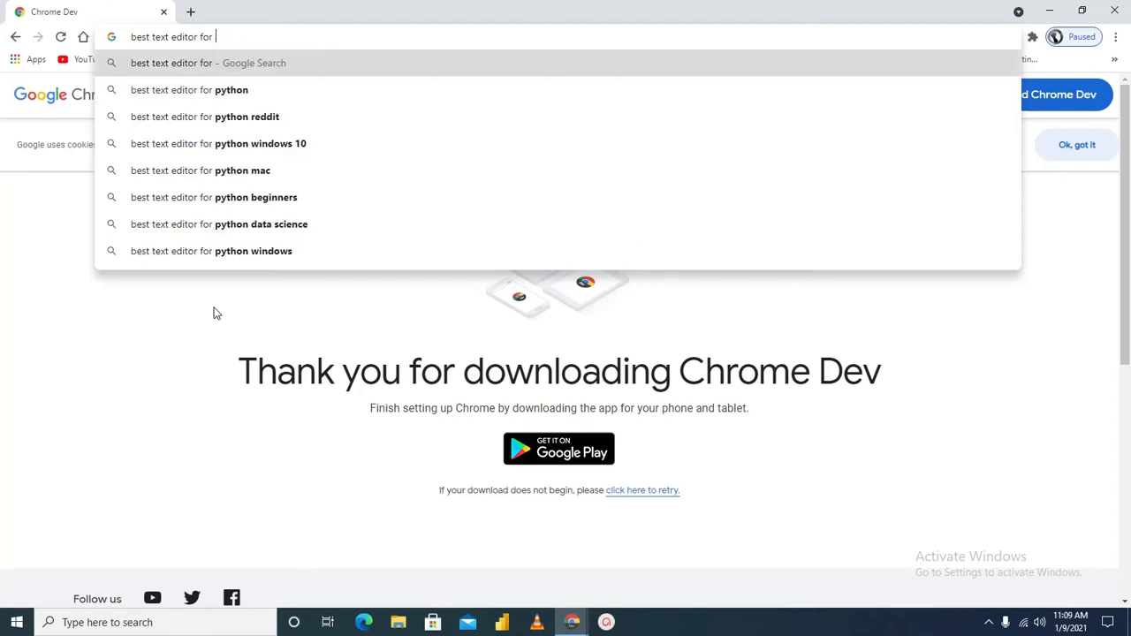
pyautogui.write('web ')
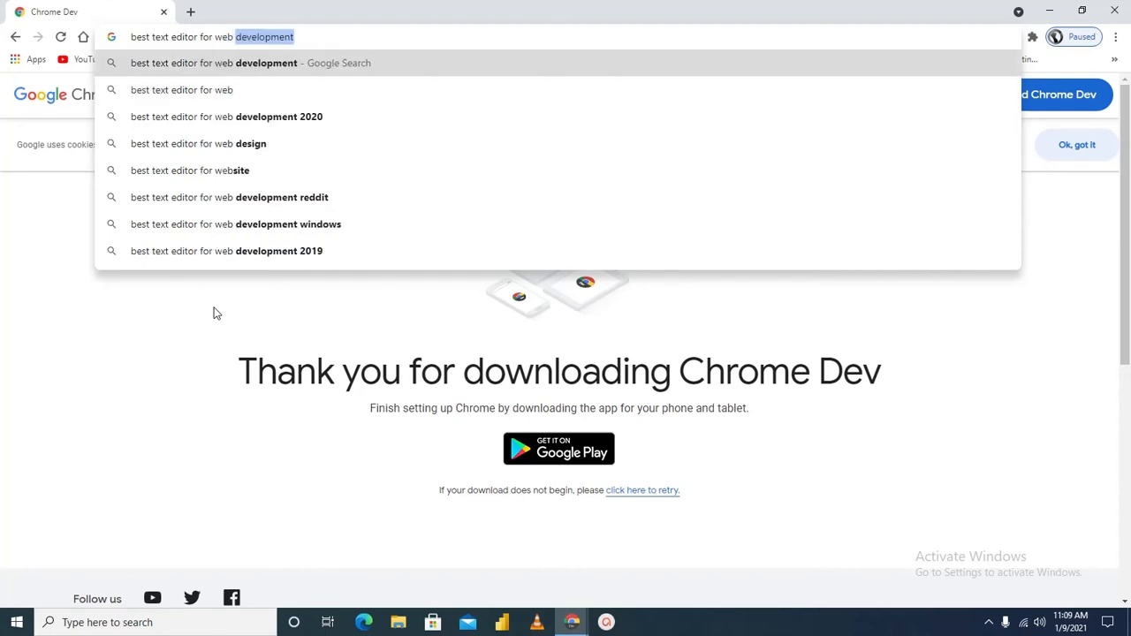
pyautogui.write('dev')
pyautogui.press('Right')
pyautogui.press('Return')
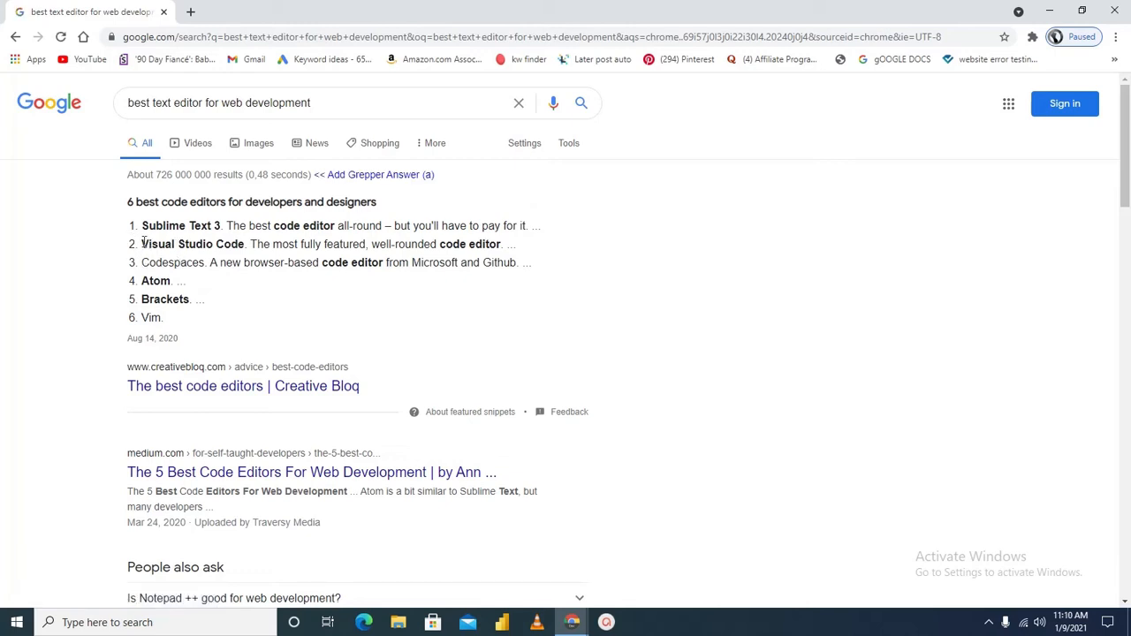
pyautogui.moveTo(140, 244); pyautogui.dragTo(250, 247)
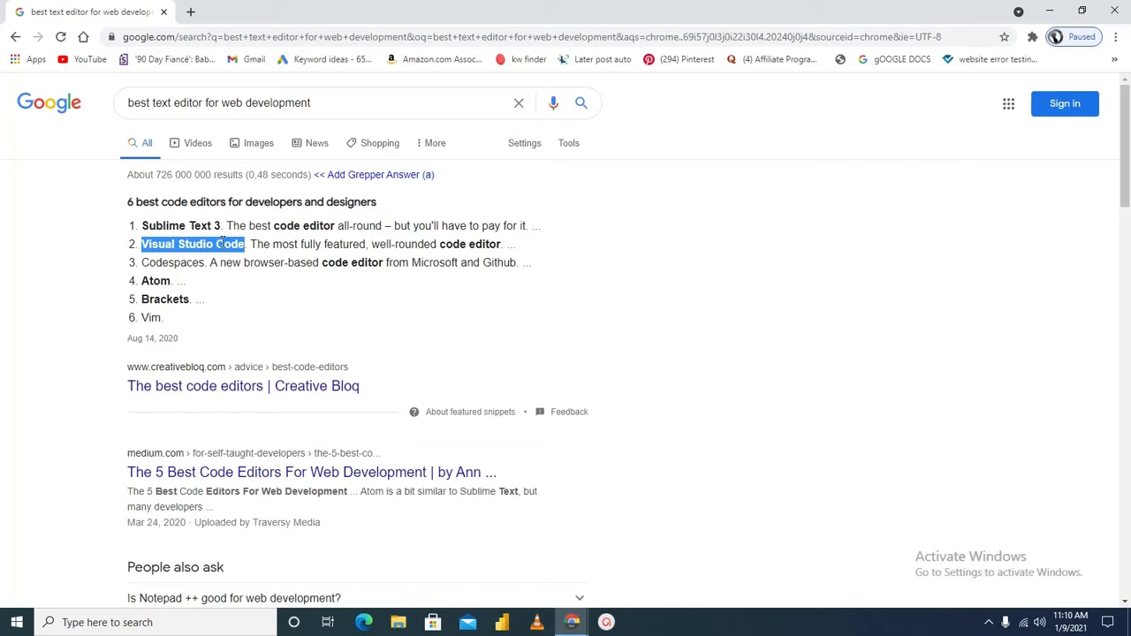
# Search the web for "vs code download" in a new browser tab
pyautogui.click(190, 11)
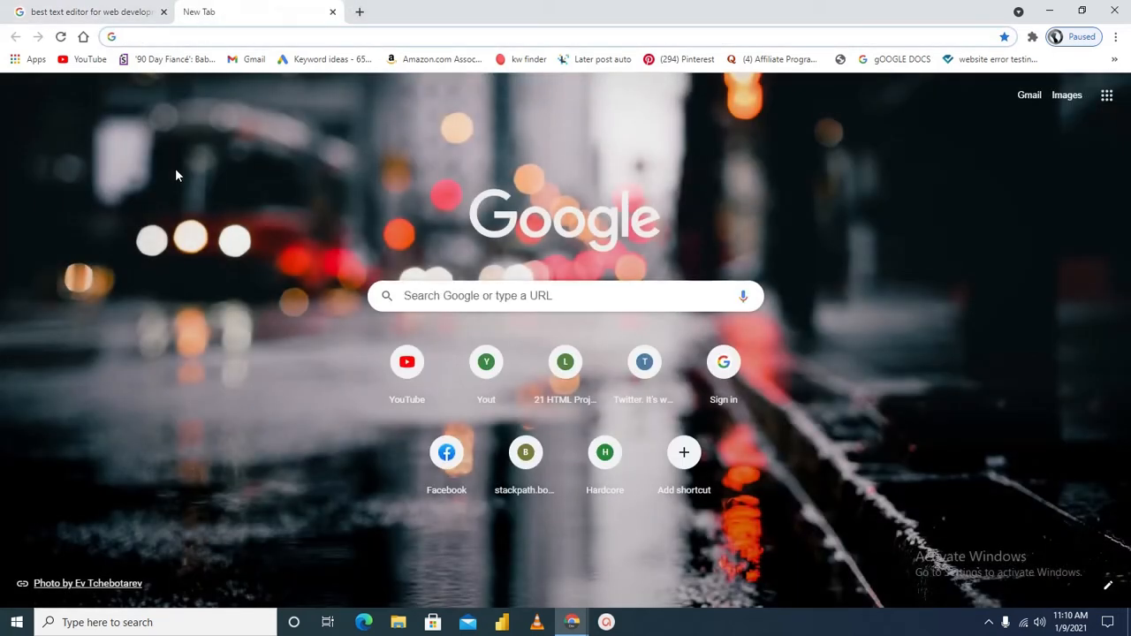
pyautogui.write('vs ci')
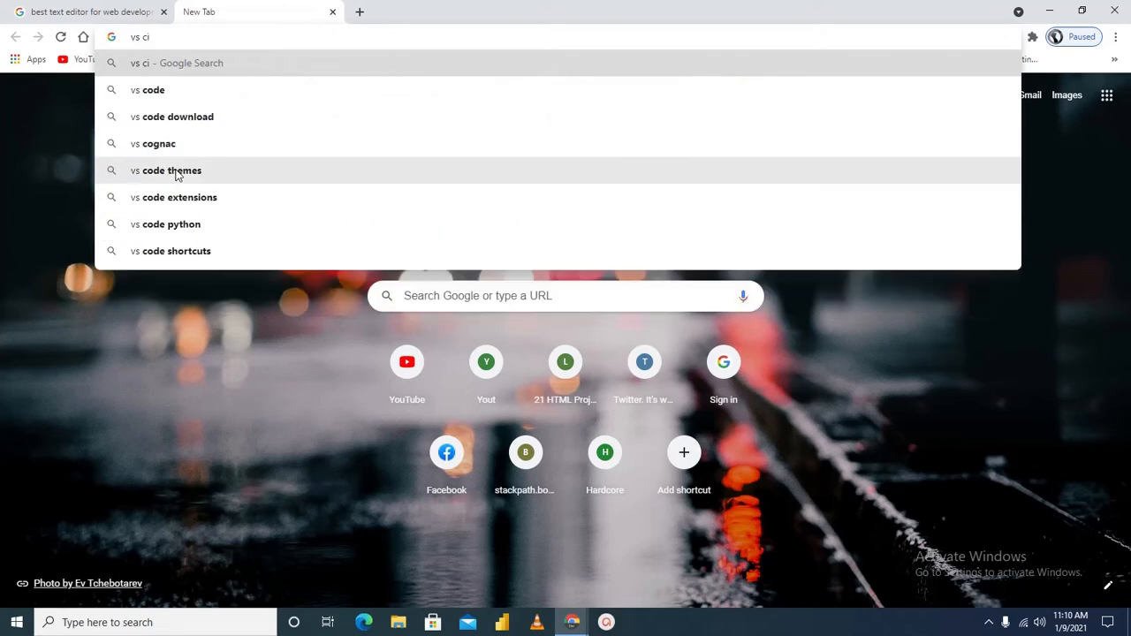
pyautogui.press('BackSpace')
pyautogui.write('o')
pyautogui.press('Down')
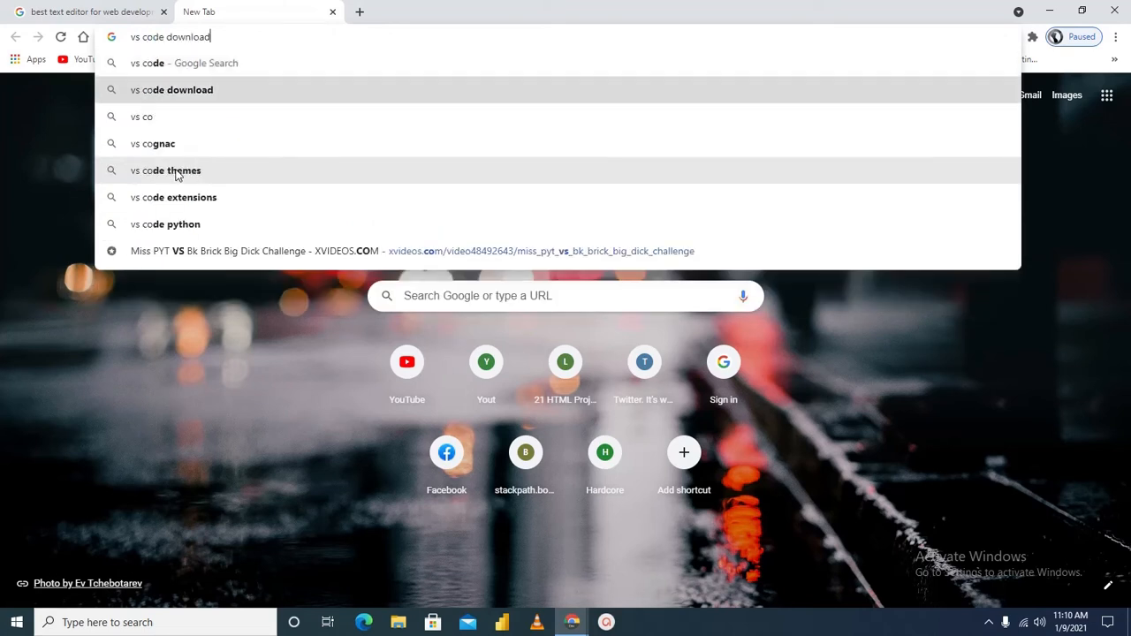
pyautogui.press('Return')
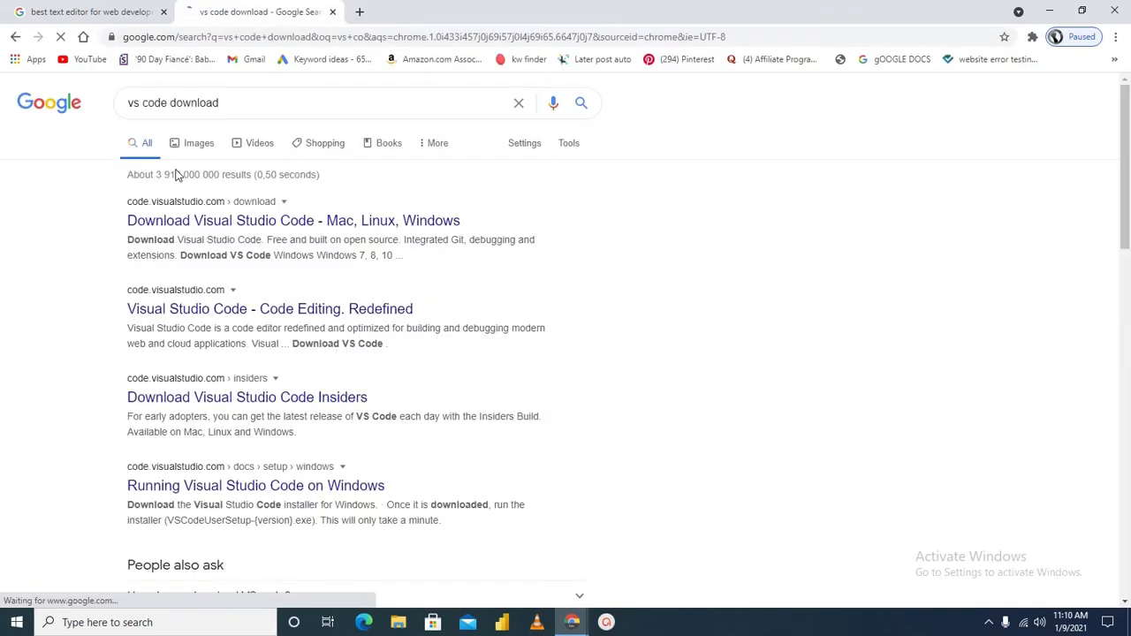
# Open the official Visual Studio Code download page and download the Windows installer
pyautogui.click(224, 223)
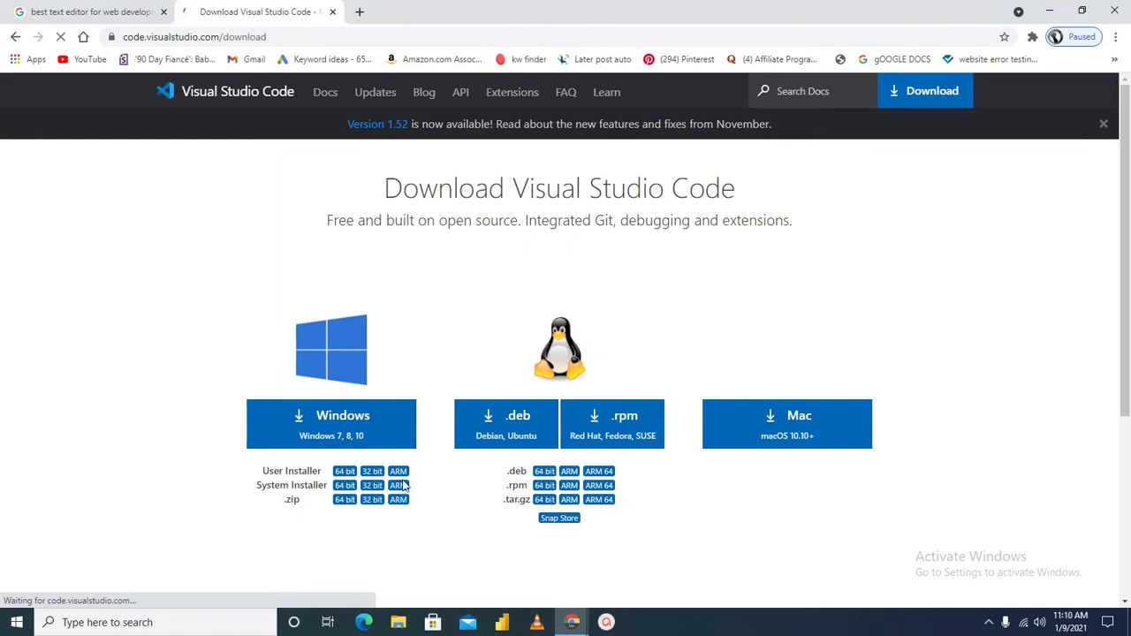
pyautogui.click(340, 439)
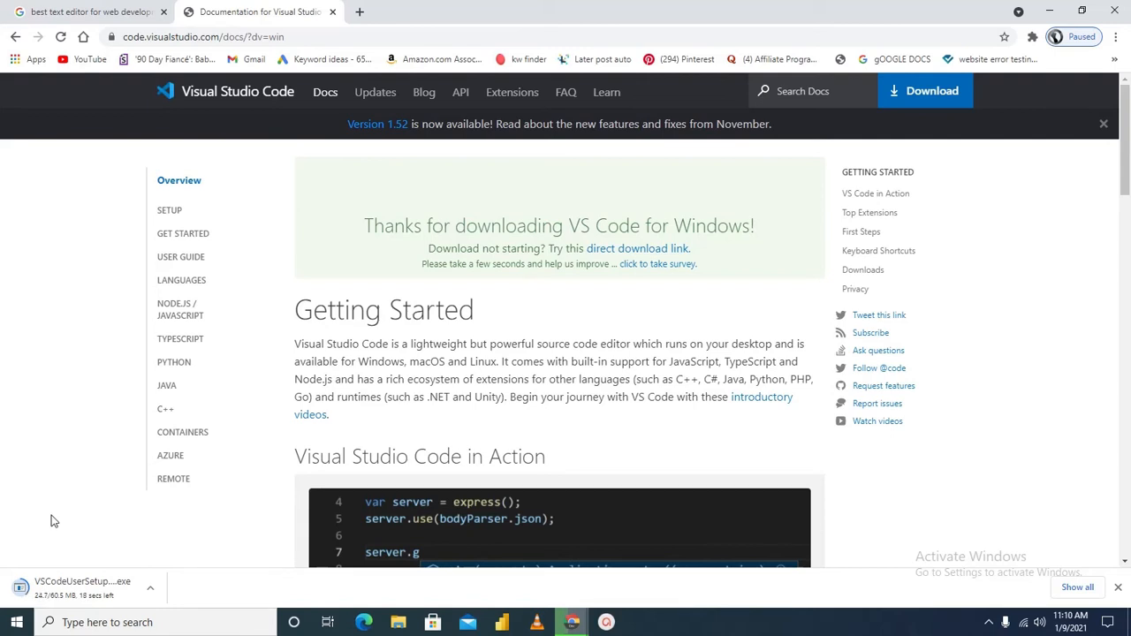
pyautogui.scroll(-3, 465, 434)
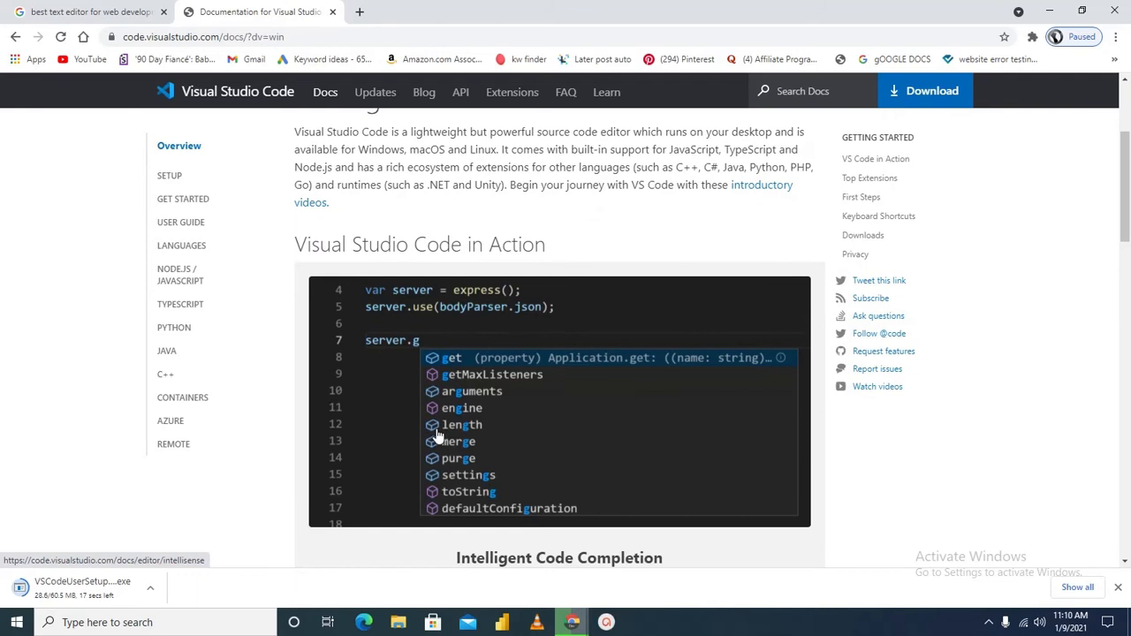
pyautogui.scroll(-2, 413, 430)
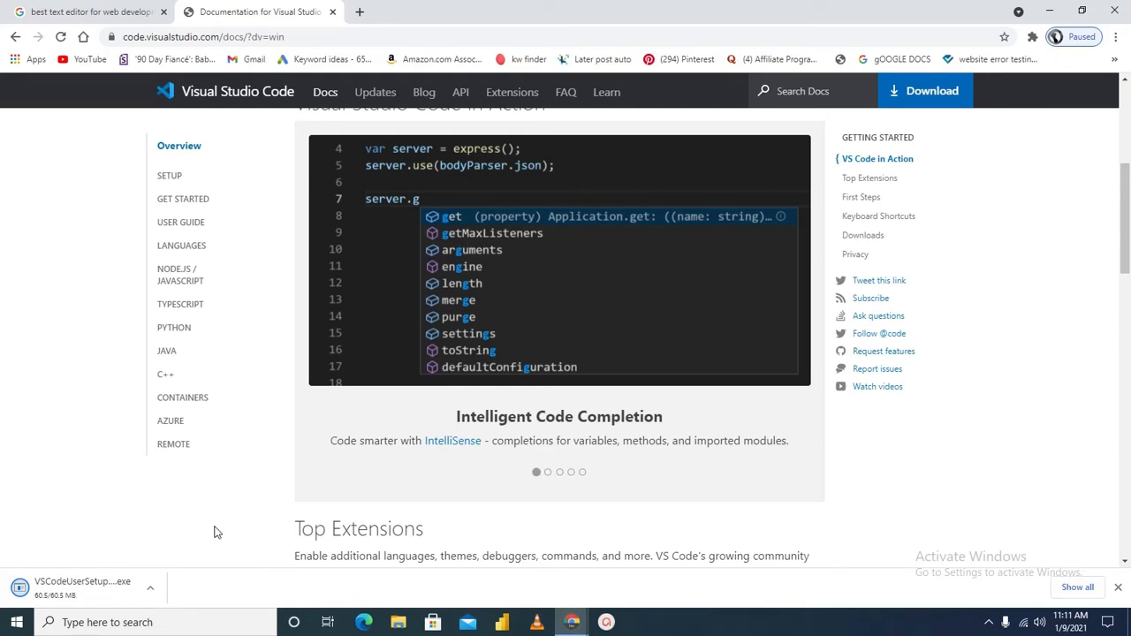
# Launch the downloaded VS Code installer, accept the license agreement, and keep the default Start Menu folder
pyautogui.click(124, 590)
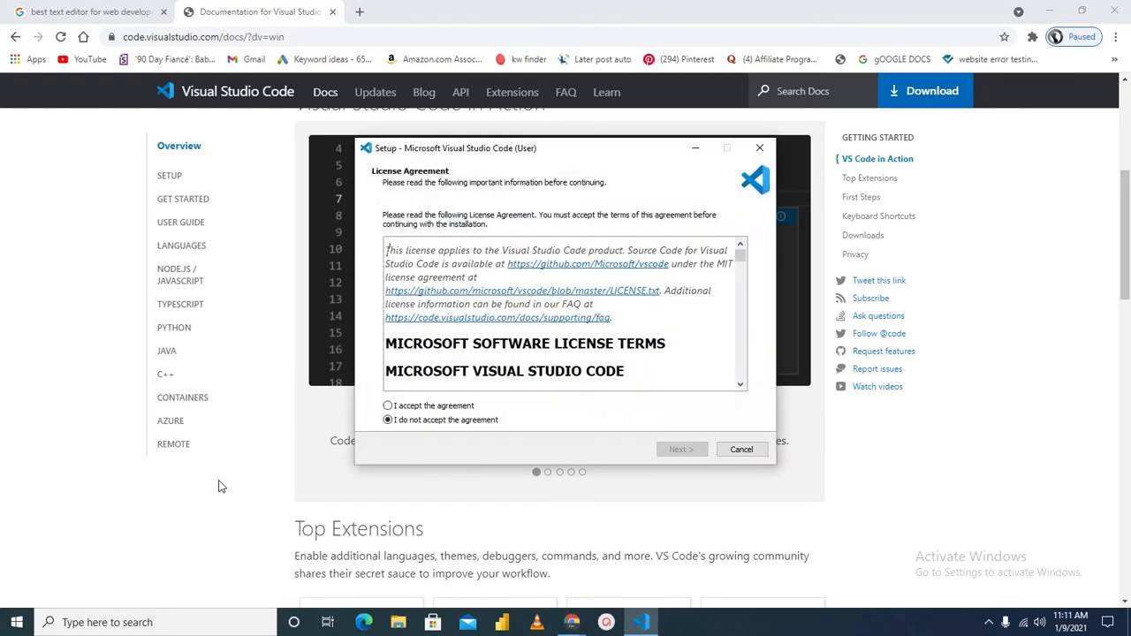
pyautogui.click(388, 406)
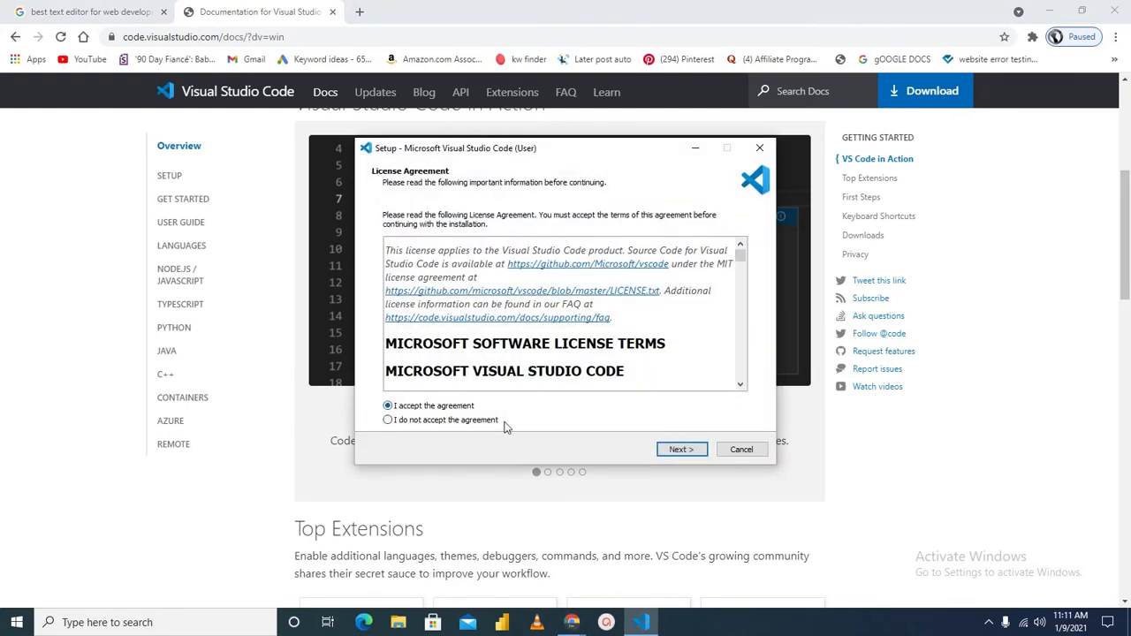
pyautogui.click(681, 450)
pyautogui.click(682, 450)
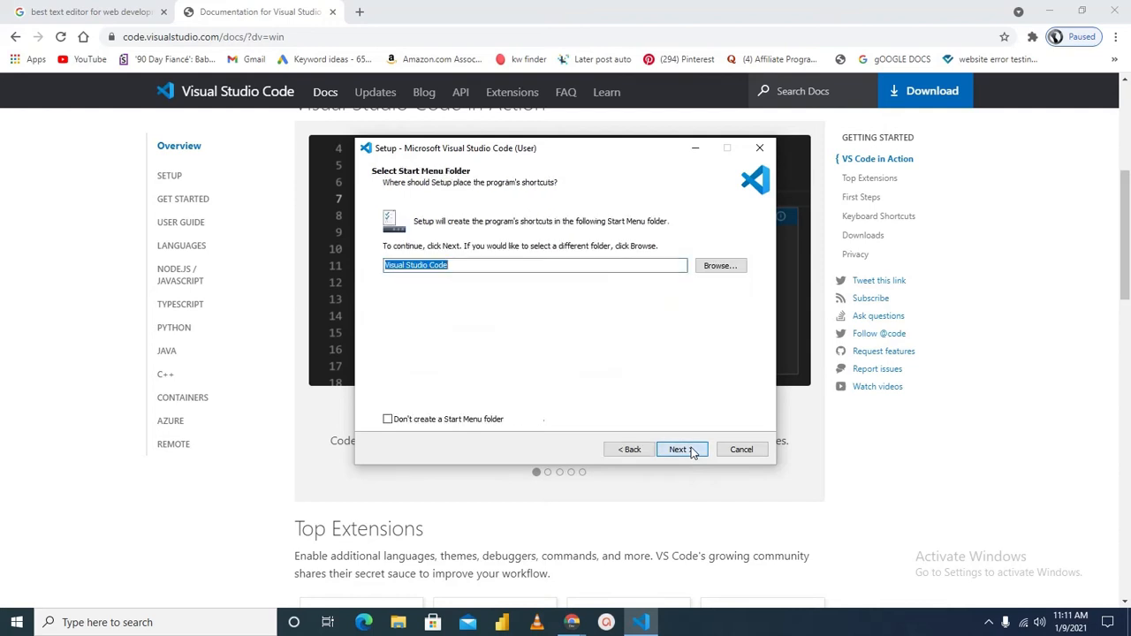
pyautogui.click(681, 450)
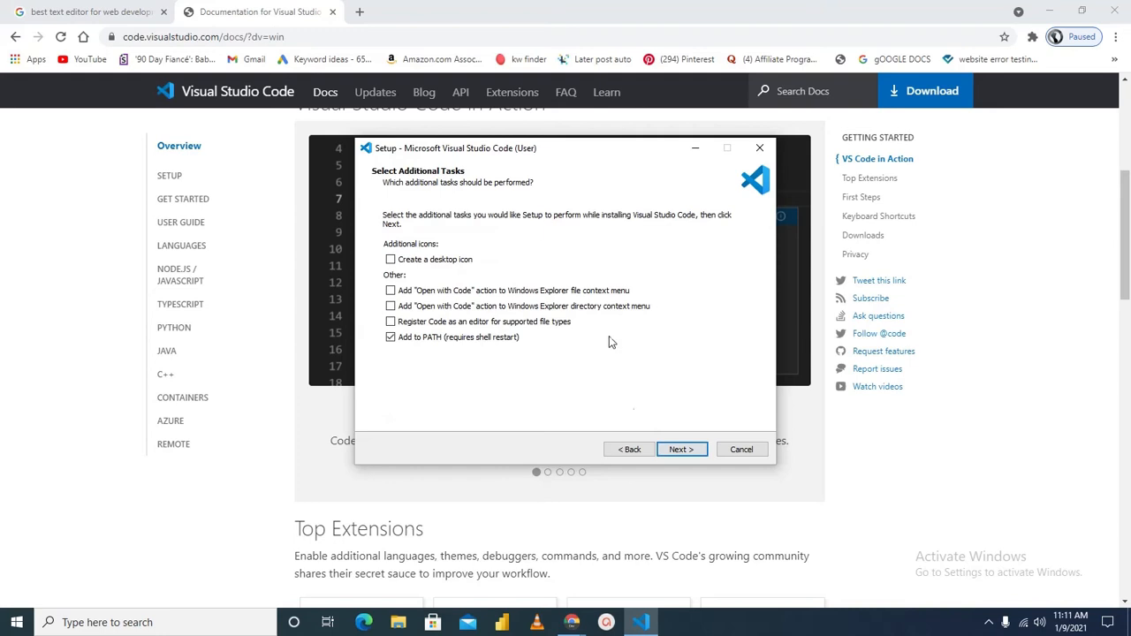
# Enable the desktop icon, both "Open with Code" context menu actions, and registering Code as an editor for supported file types
pyautogui.click(391, 259)
pyautogui.click(390, 291)
pyautogui.click(390, 305)
pyautogui.click(391, 323)
# Install Visual Studio Code with the chosen tasks and finish the setup with the option to launch it kept enabled
pyautogui.click(678, 449)
pyautogui.click(676, 449)
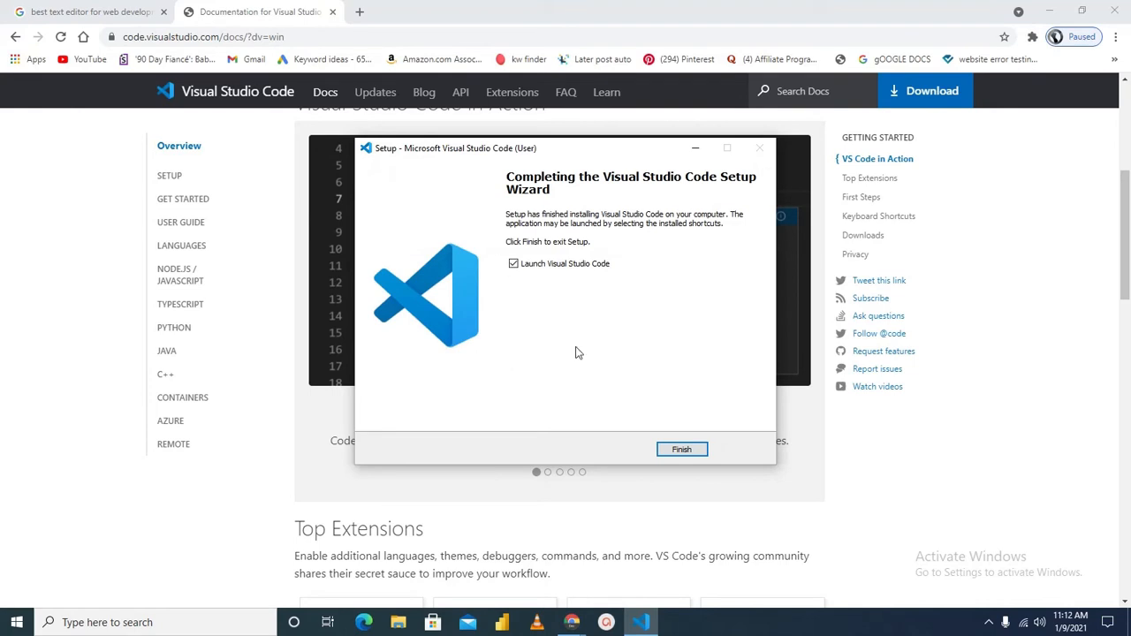
pyautogui.click(677, 448)
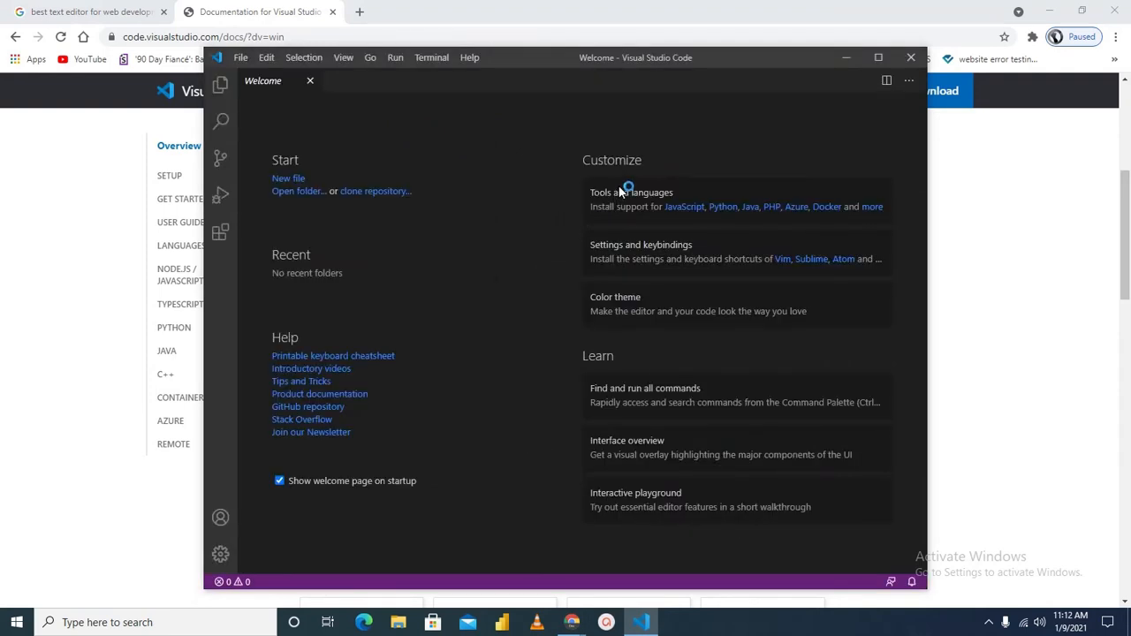
# Maximize the editor window, dismiss the usage-data notice, and replace the Welcome page with just the Explorer view
pyautogui.click(879, 58)
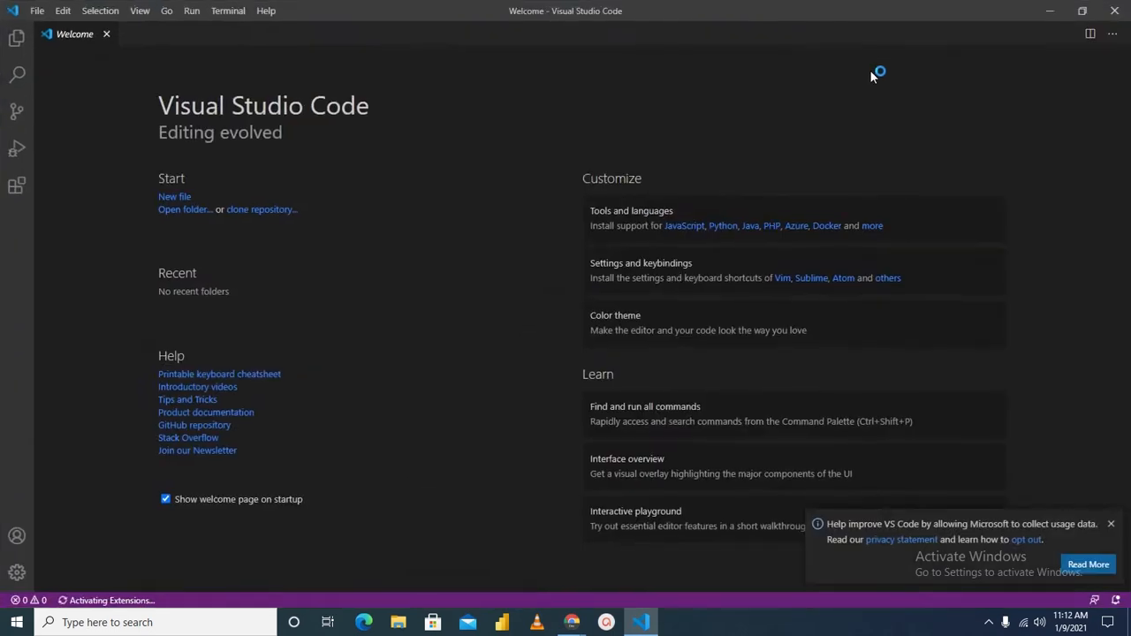
pyautogui.click(1112, 525)
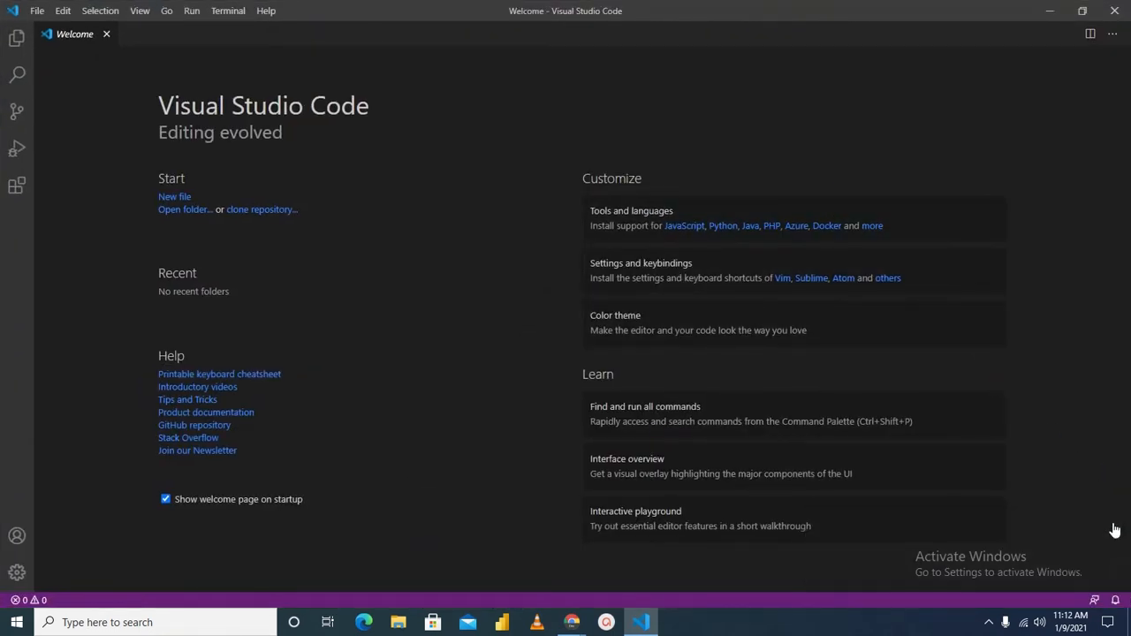
pyautogui.click(14, 41)
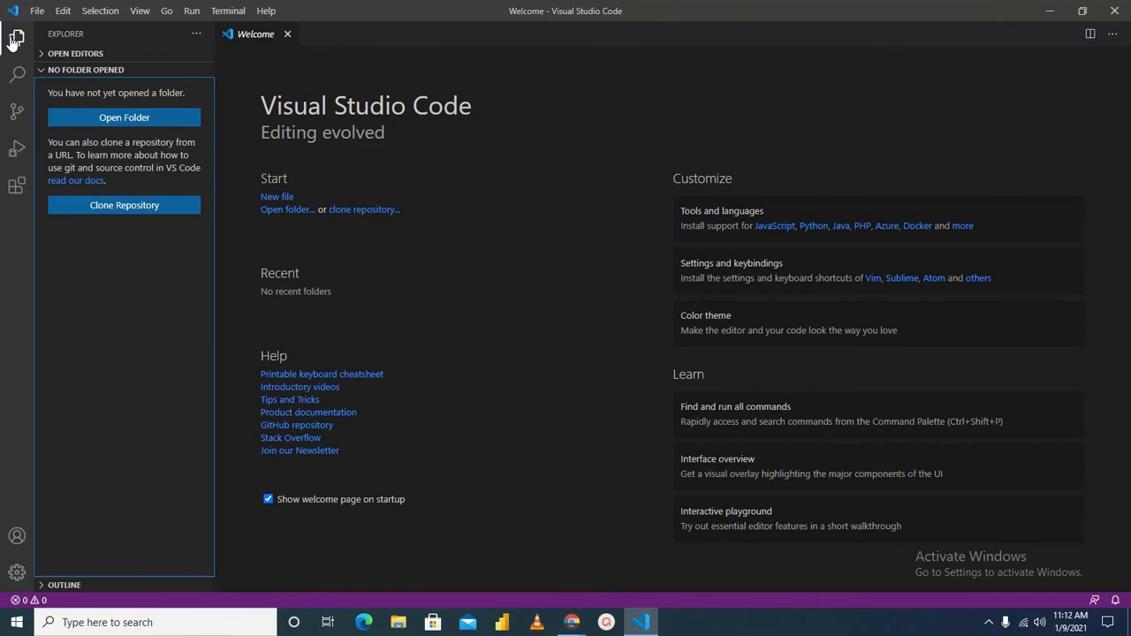
pyautogui.click(288, 34)
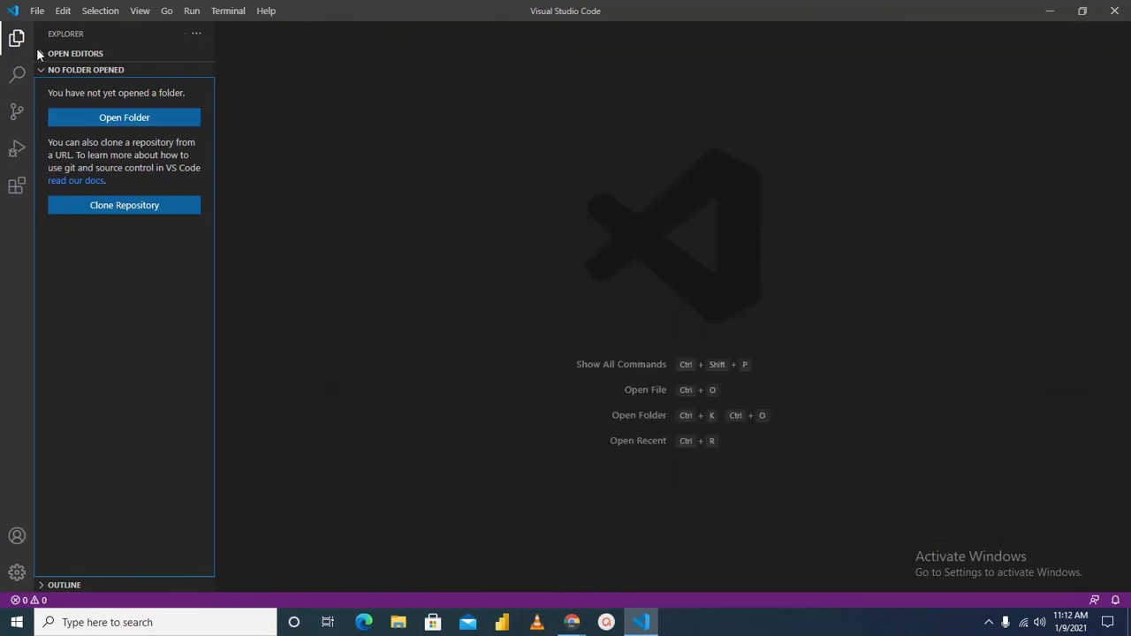
pyautogui.click(350, 122)
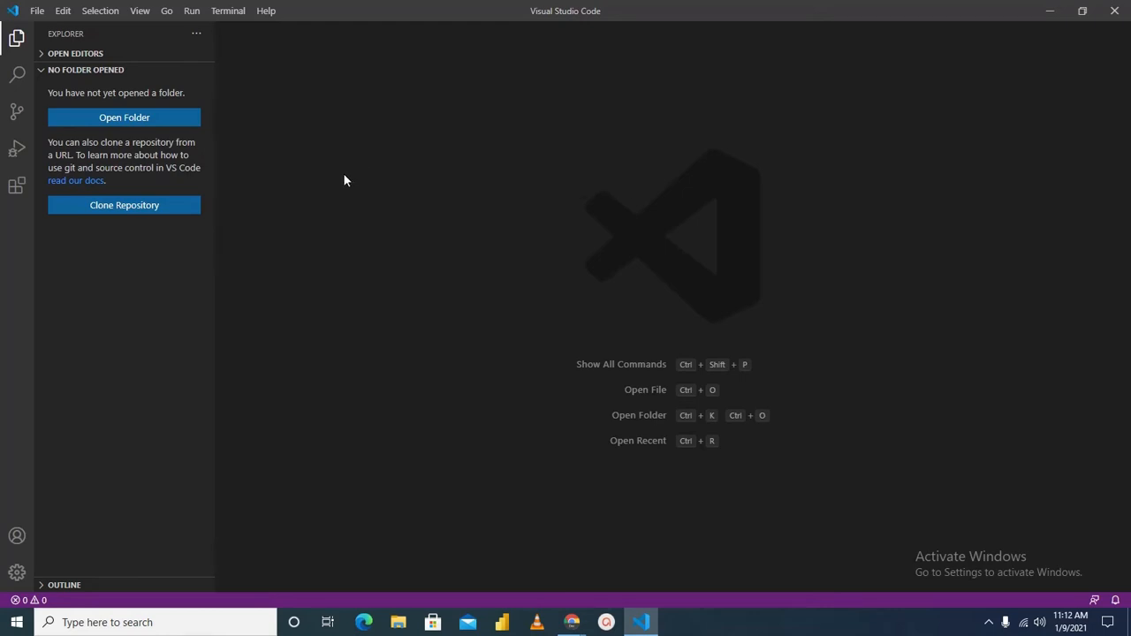
# Install the vscode-icons and Beautify extensions from the list of popular marketplace extensions
pyautogui.click(19, 189)
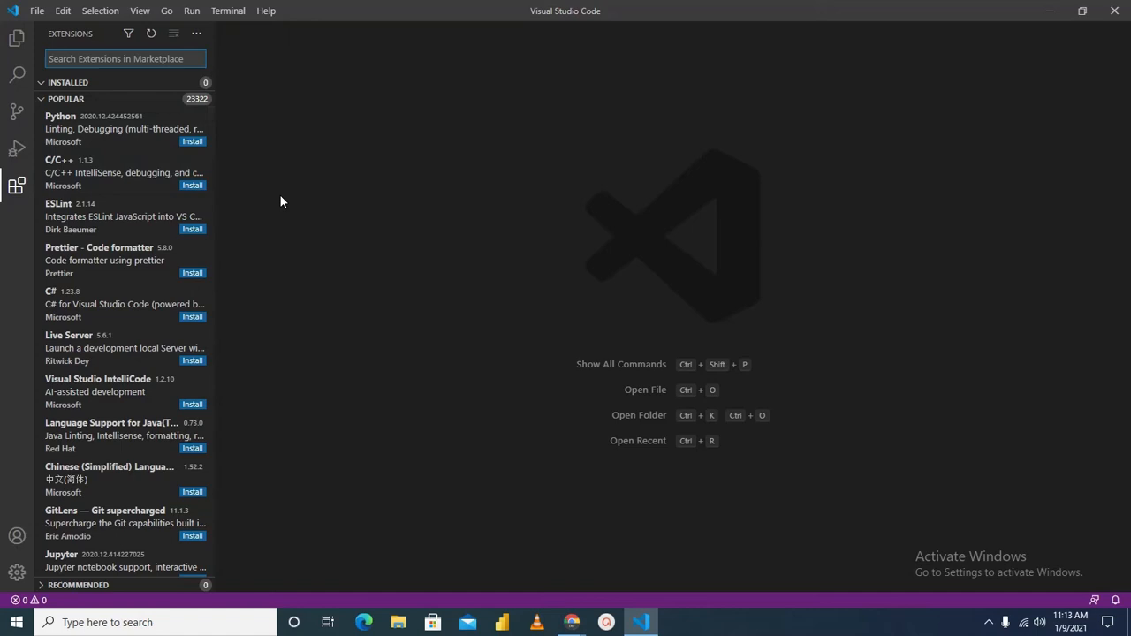
pyautogui.scroll(-10, 134, 253)
pyautogui.scroll(-4, 146, 252)
pyautogui.scroll(4, 144, 251)
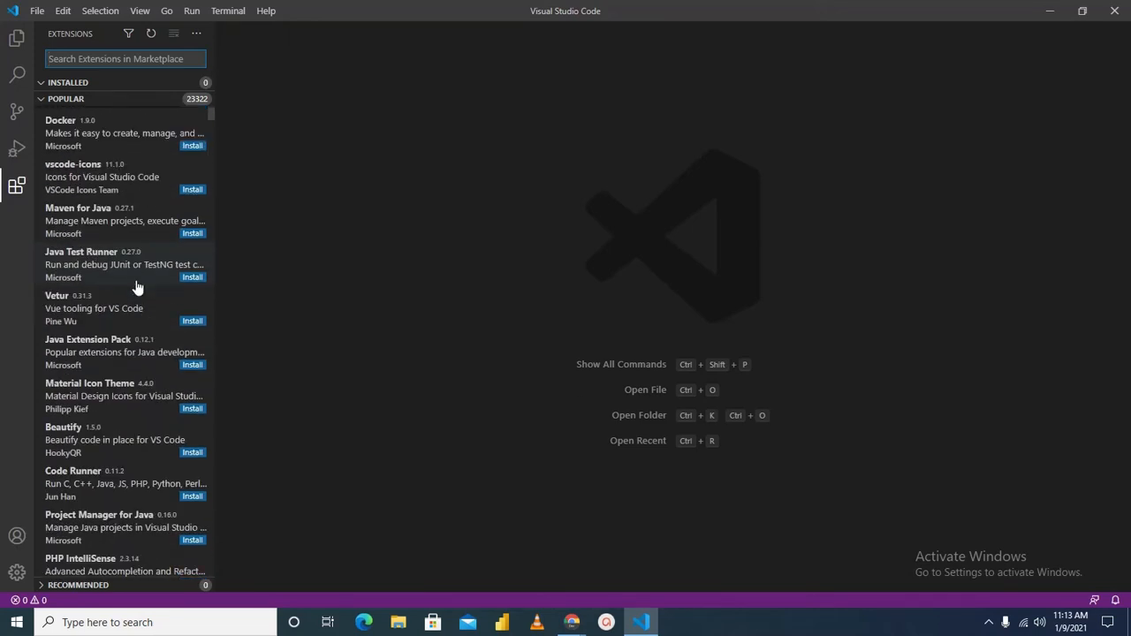
pyautogui.scroll(-1, 134, 298)
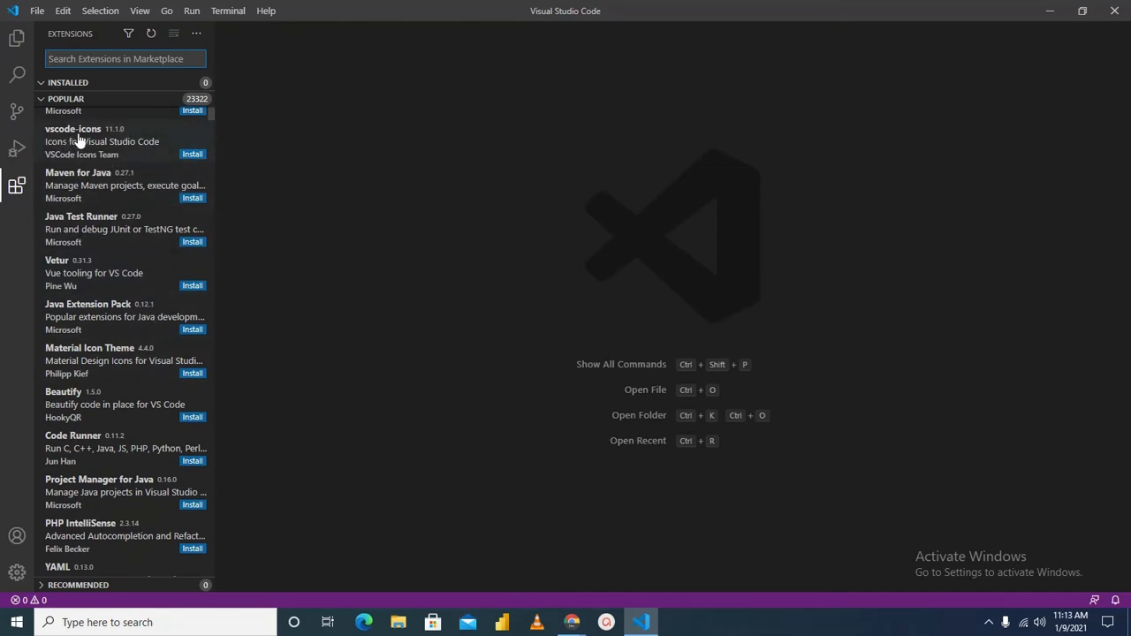
pyautogui.click(196, 155)
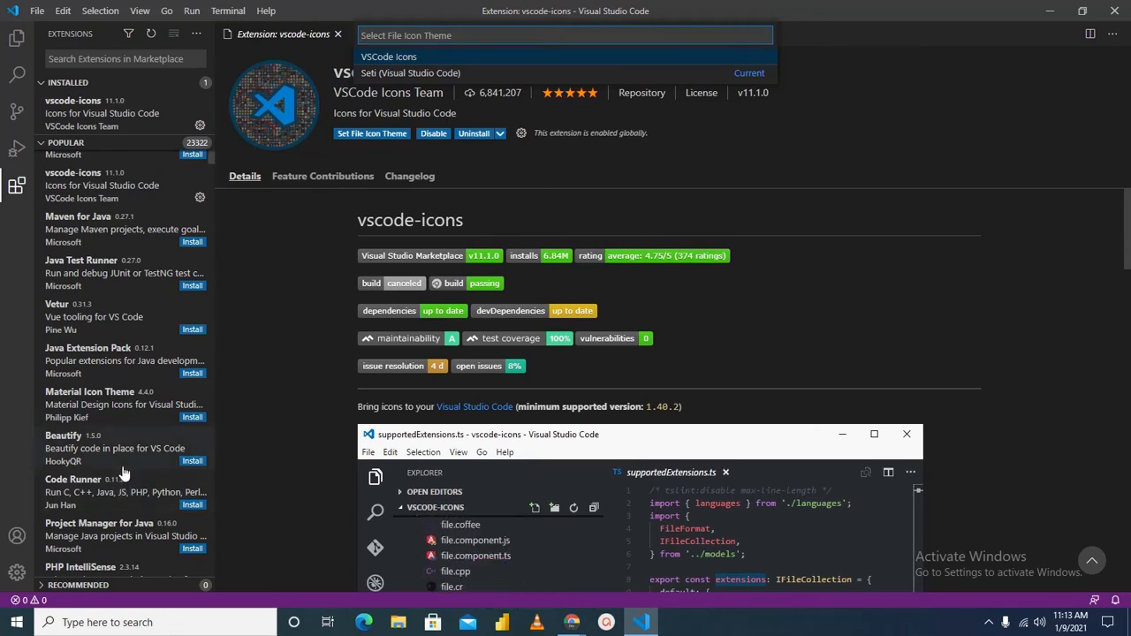
pyautogui.click(190, 461)
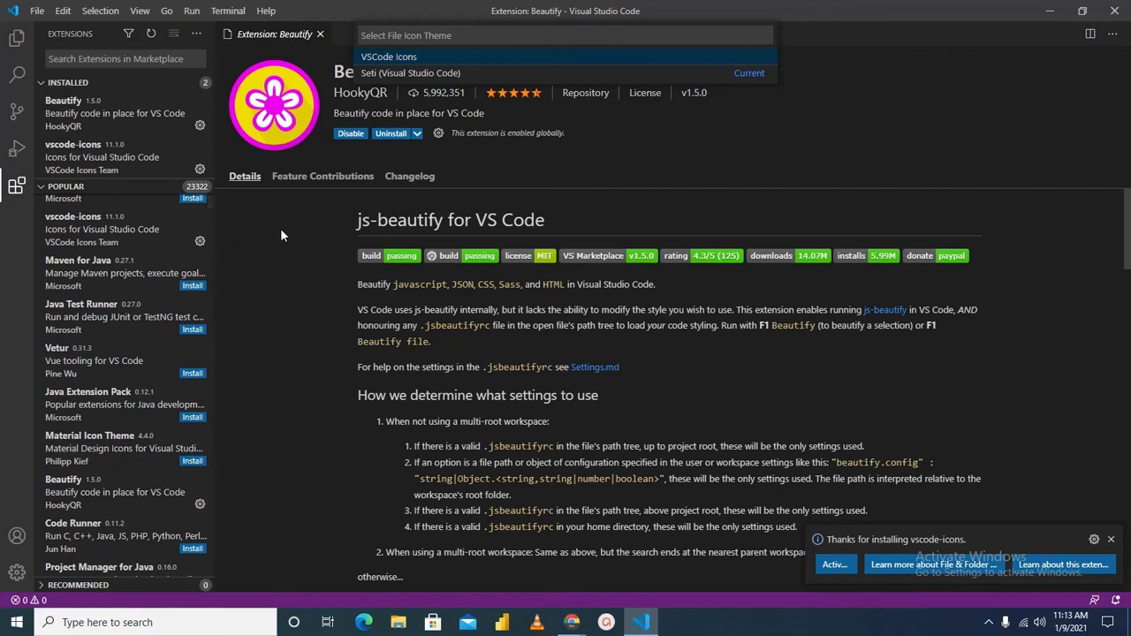
# Search the extension marketplace for "int" and install Path Intellisense
pyautogui.click(127, 58)
pyautogui.write('int')
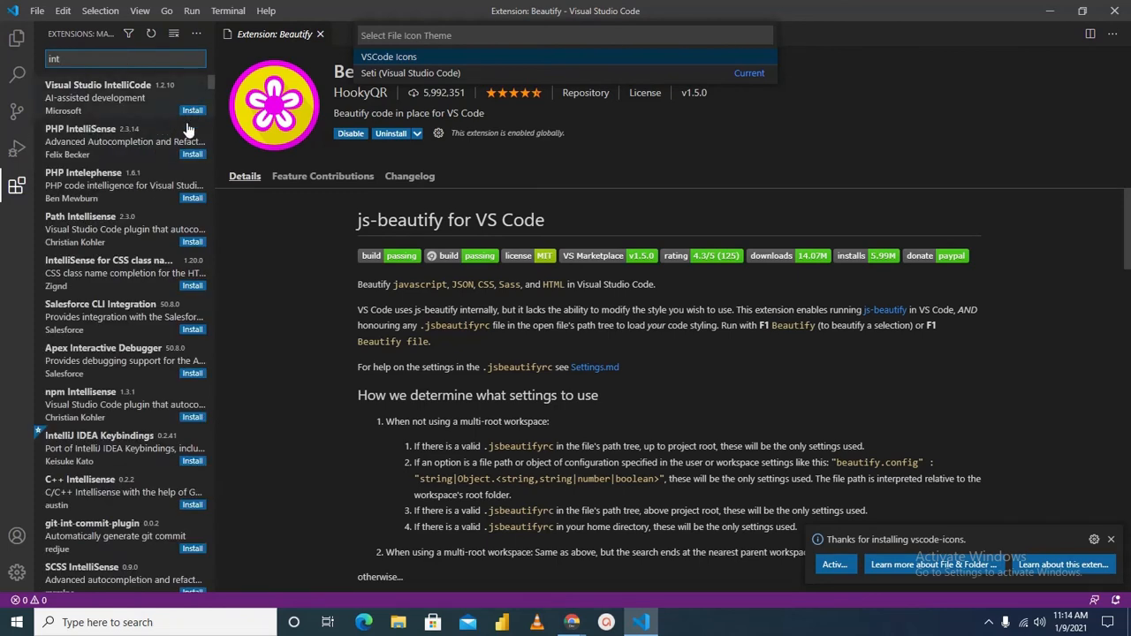
pyautogui.click(192, 242)
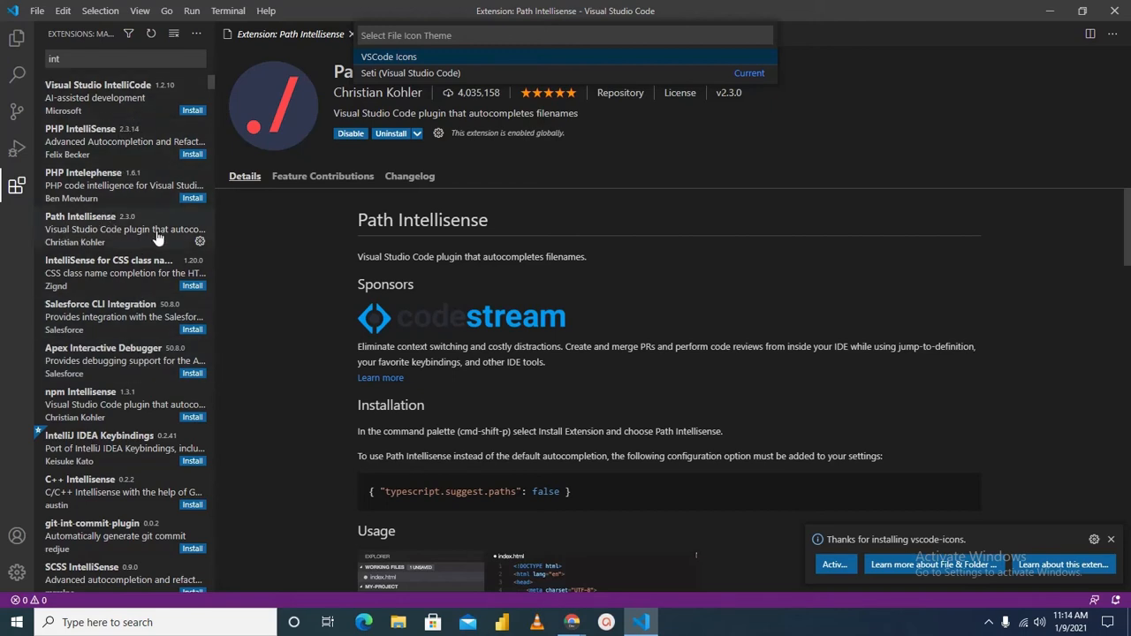
# Search the extension marketplace for "pre" and install Prettier - Code formatter
pyautogui.click(93, 60)
pyautogui.press('BackSpace')
pyautogui.press('BackSpace')
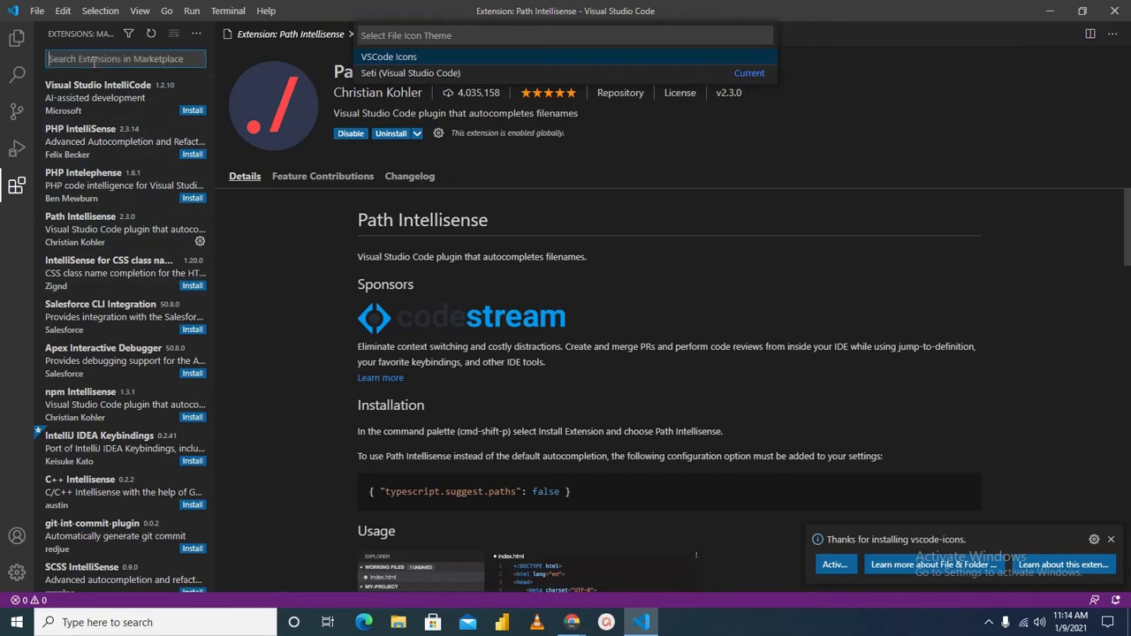
pyautogui.write('pre')
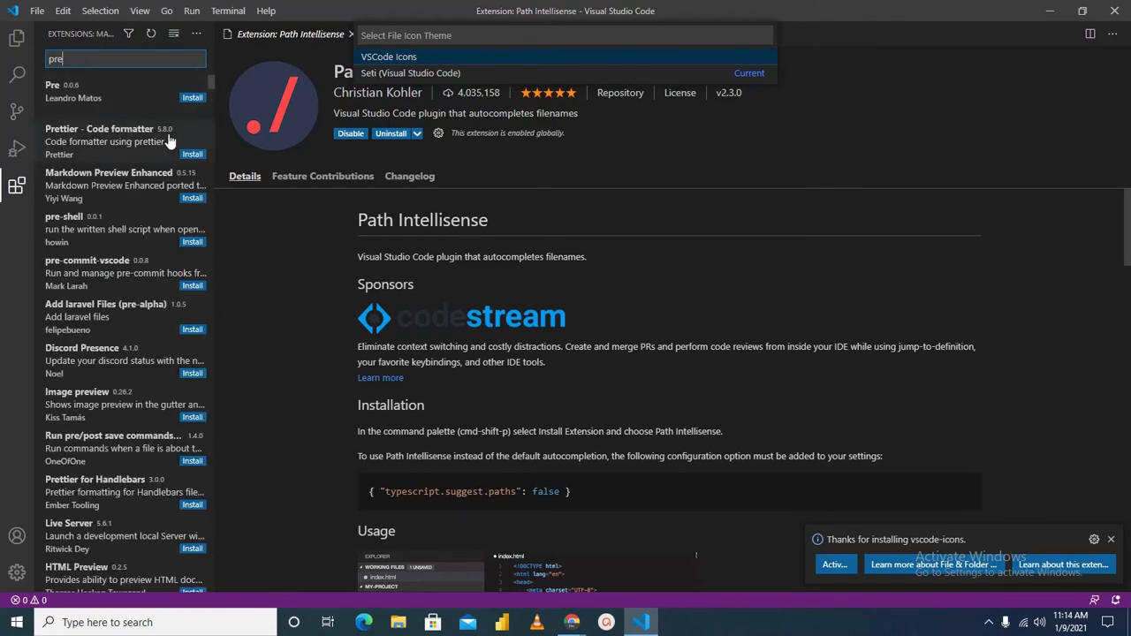
pyautogui.click(191, 153)
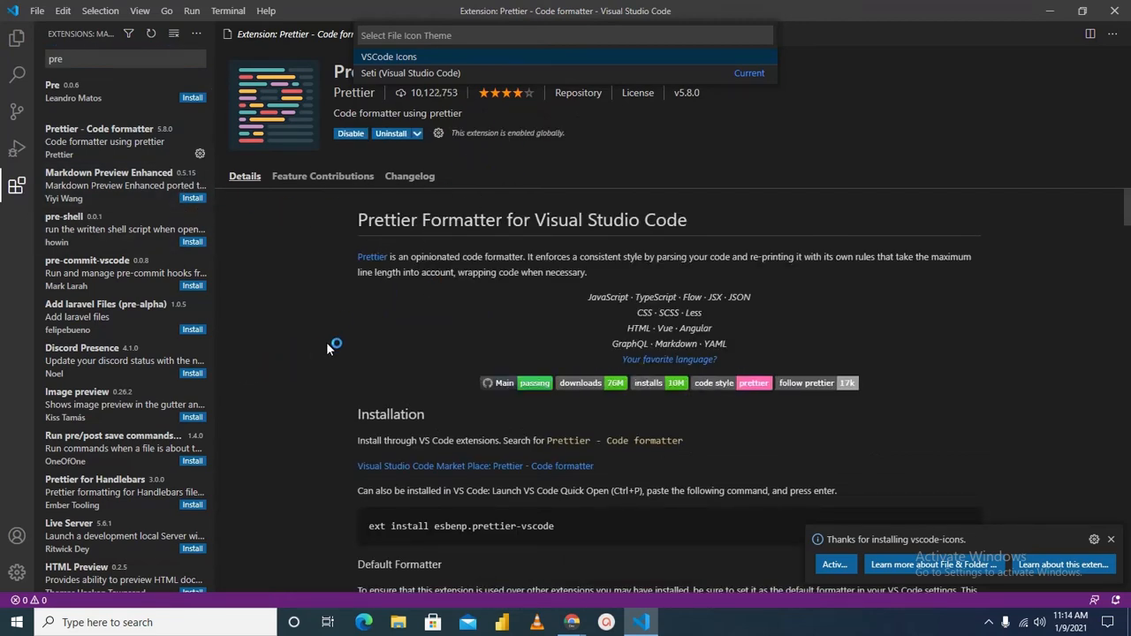
# Search the extension marketplace for "live server" and install the Live Share extension
pyautogui.click(113, 59)
pyautogui.press('BackSpace')
pyautogui.press('BackSpace')
pyautogui.press('BackSpace')
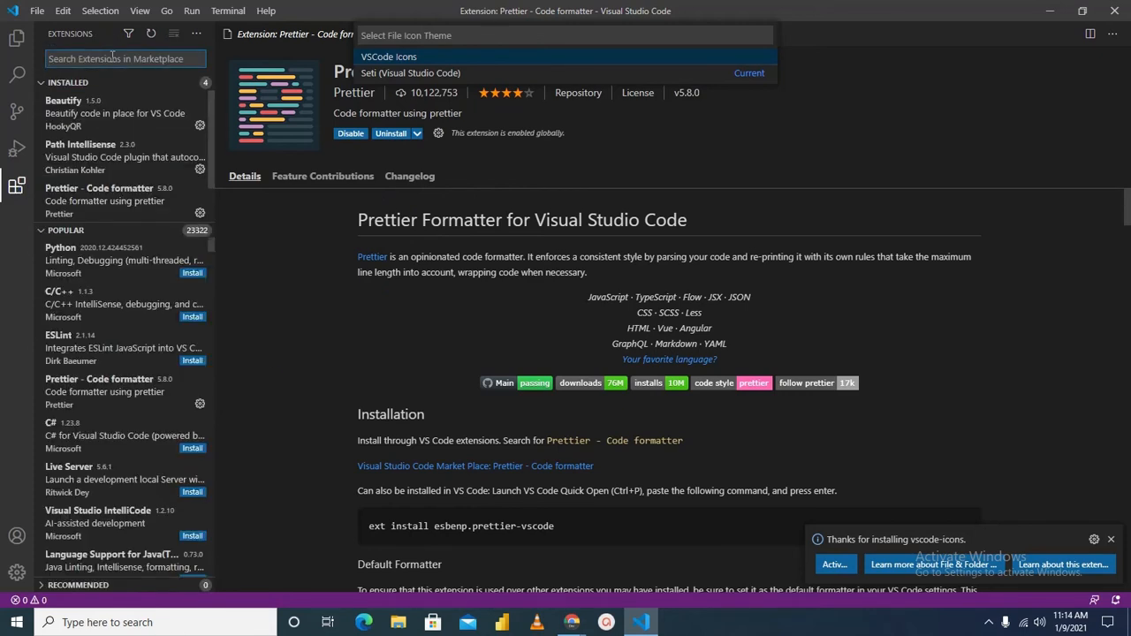
pyautogui.write('live s')
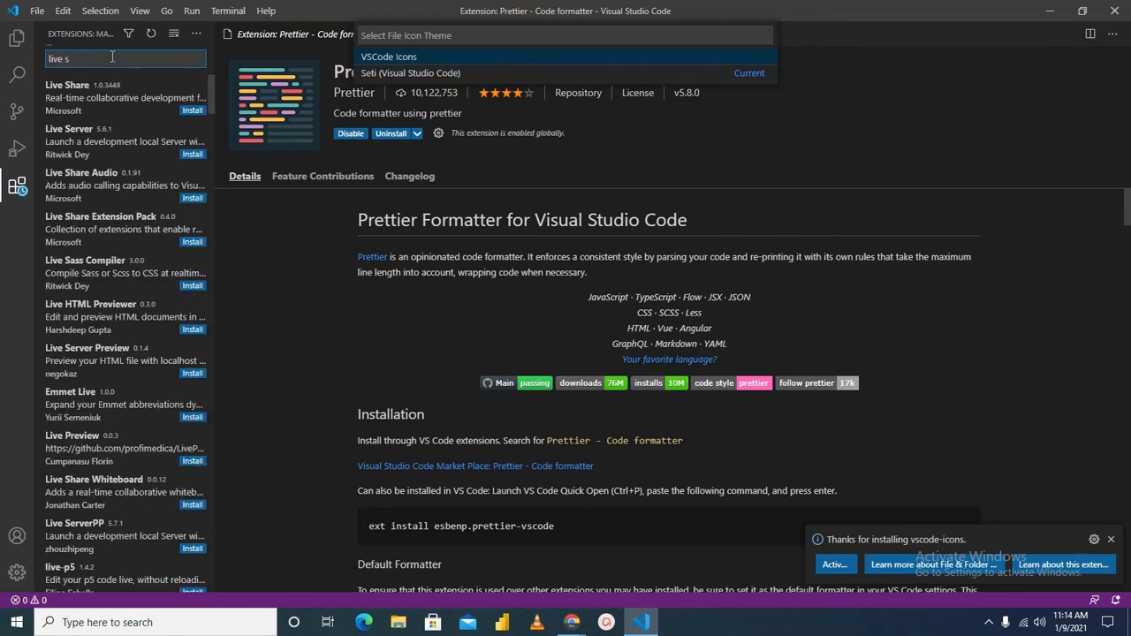
pyautogui.write('erver')
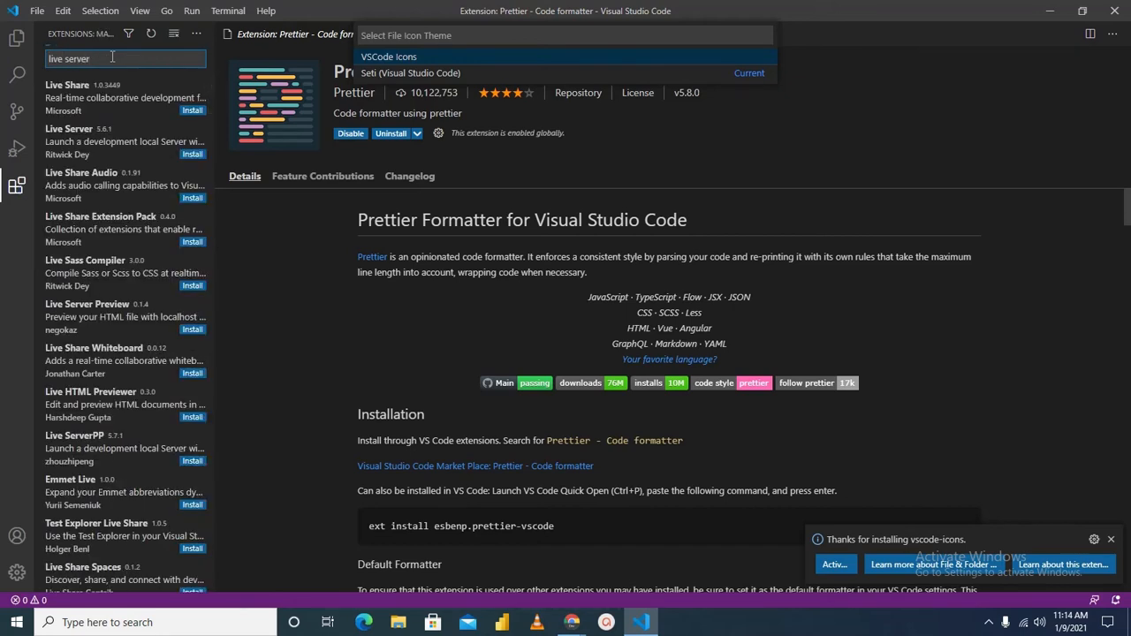
pyautogui.click(189, 155)
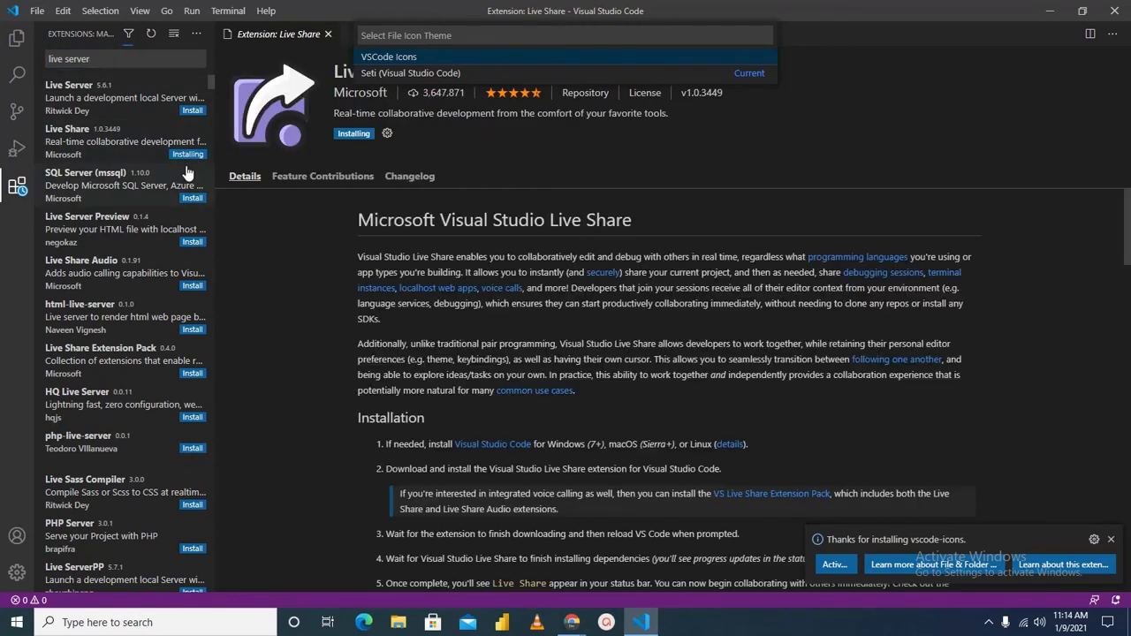
# Find the Monokai Pro extension with the search "monok", install it, and apply the Monokai Pro (Filter Spectrum) color theme
pyautogui.click(131, 62)
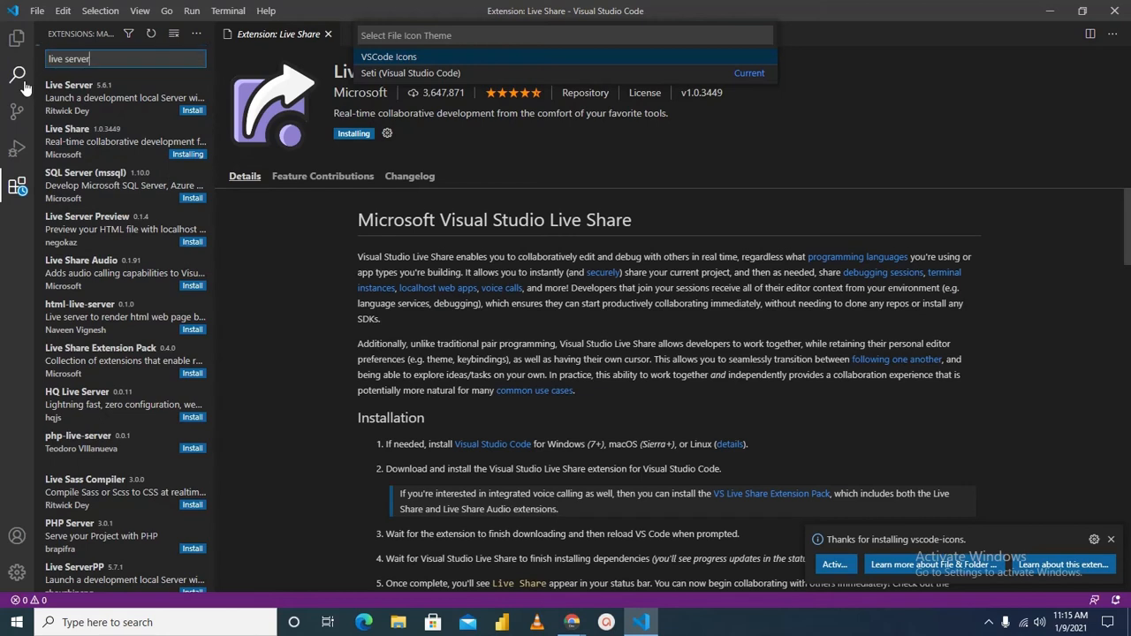
pyautogui.press('BackSpace')
pyautogui.press('BackSpace')
pyautogui.press('BackSpace')
pyautogui.press('BackSpace')
pyautogui.press('BackSpace')
pyautogui.press('BackSpace')
pyautogui.press('BackSpace')
pyautogui.press('BackSpace')
pyautogui.press('BackSpace')
pyautogui.press('BackSpace')
pyautogui.press('BackSpace')
pyautogui.write('monok')
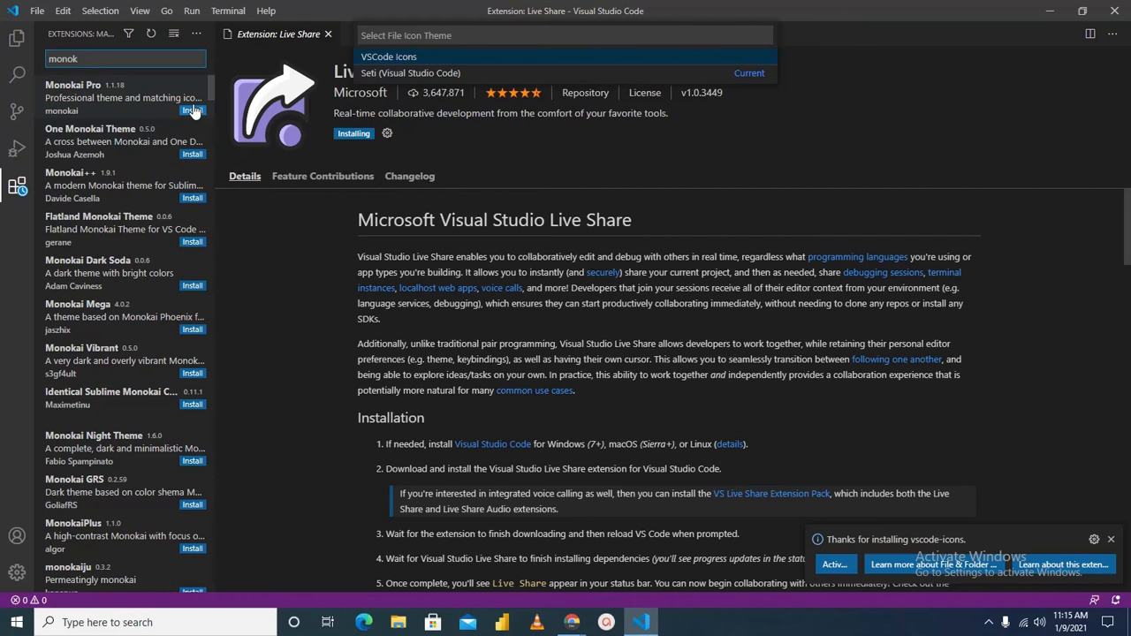
pyautogui.click(192, 112)
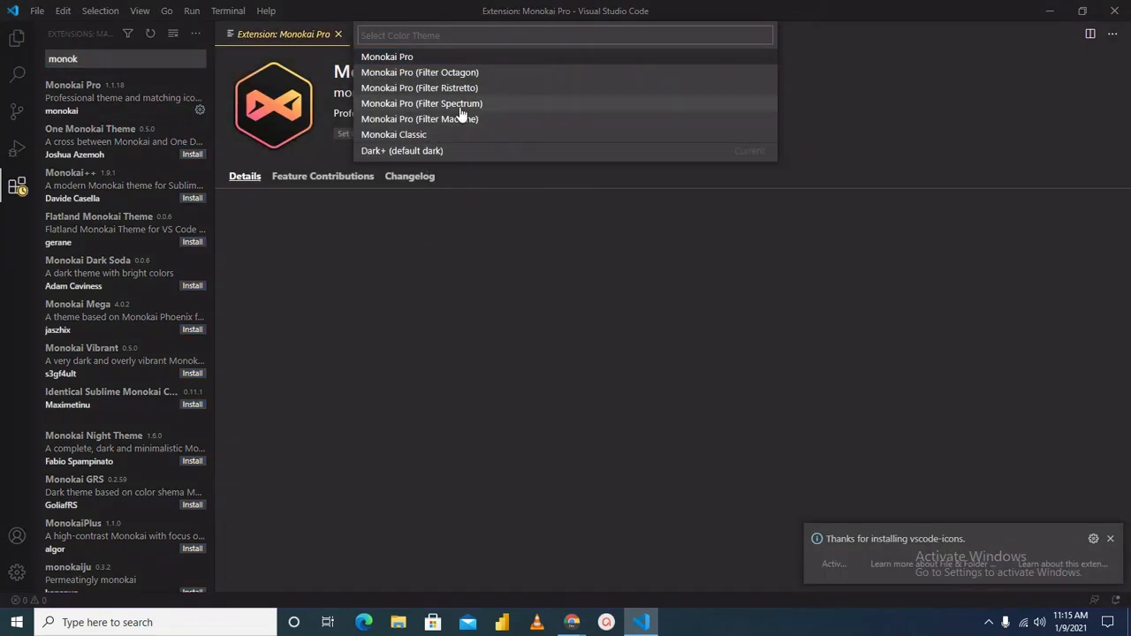
pyautogui.click(462, 110)
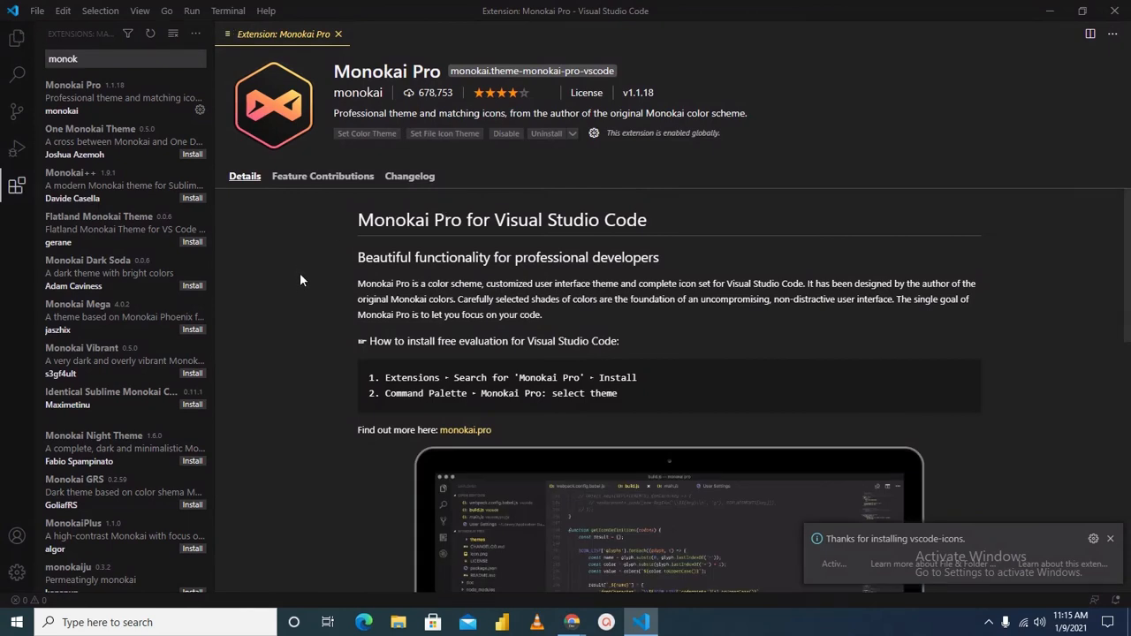
# Replace the extension search with "html" and install the HTML CSS Support extension
pyautogui.click(51, 58)
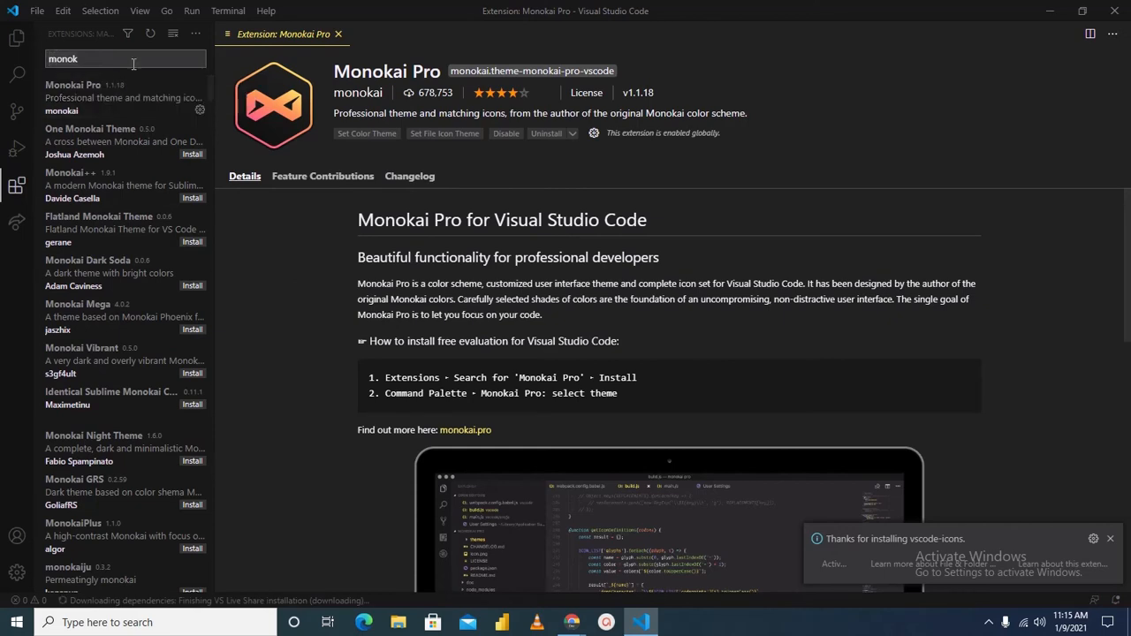
pyautogui.press('BackSpace')
pyautogui.press('BackSpace')
pyautogui.press('BackSpace')
pyautogui.press('BackSpace')
pyautogui.press('BackSpace')
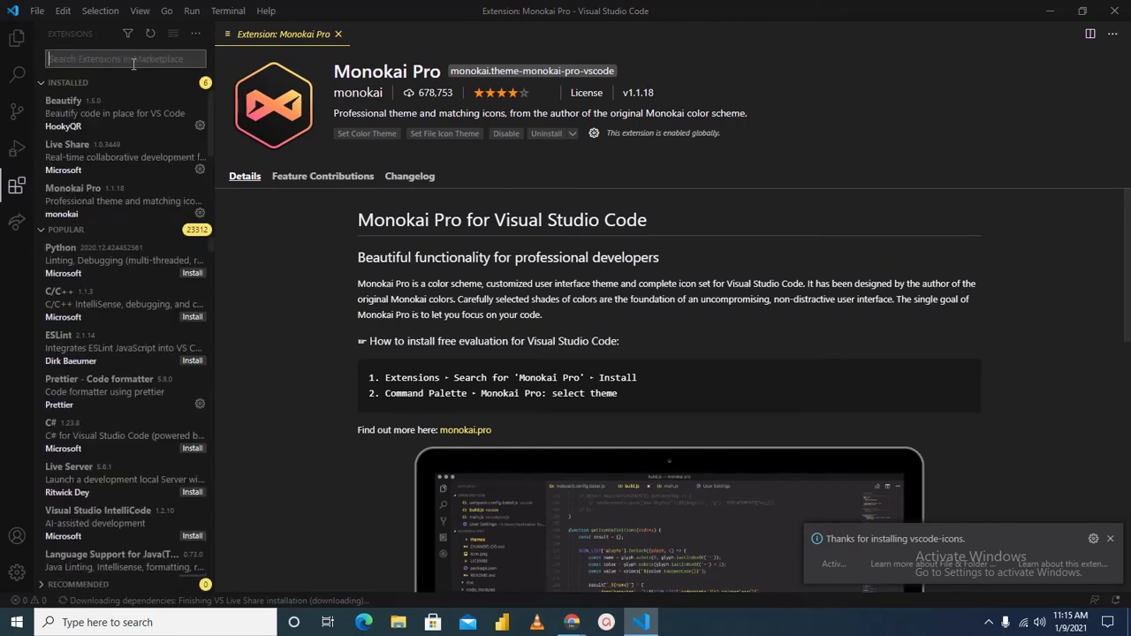
pyautogui.scroll(-4, 128, 382)
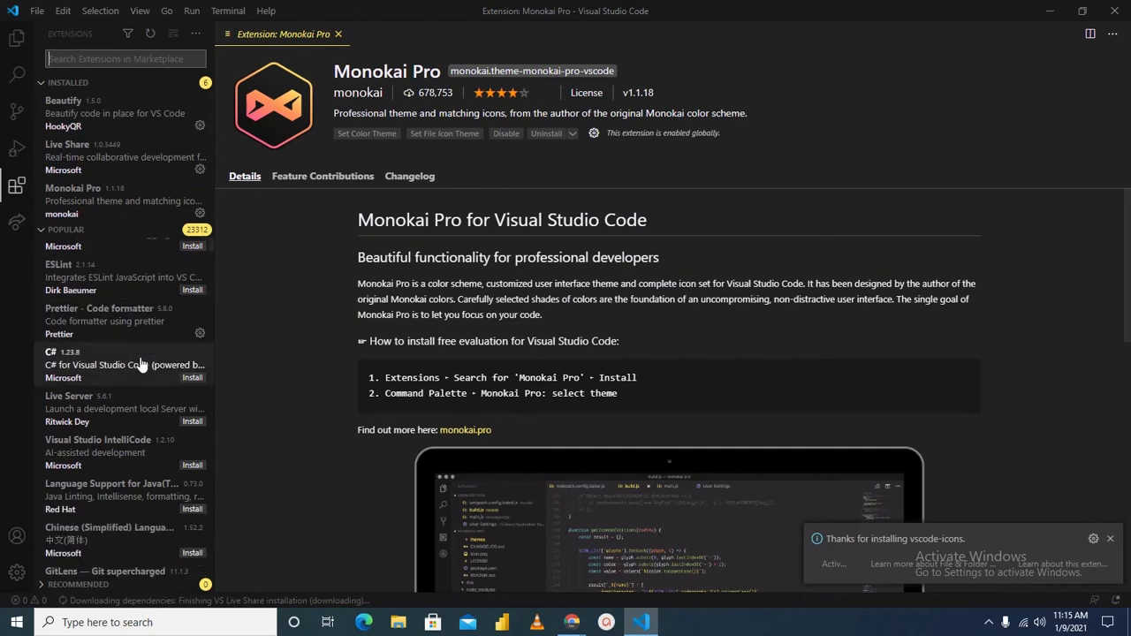
pyautogui.scroll(-4, 133, 384)
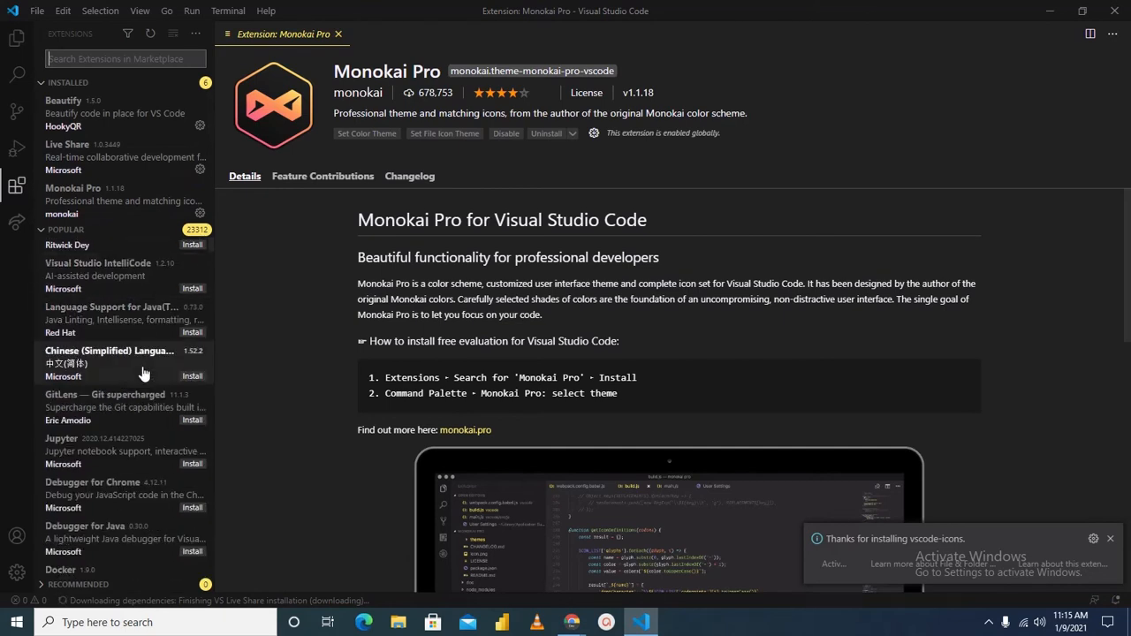
pyautogui.scroll(-2, 143, 373)
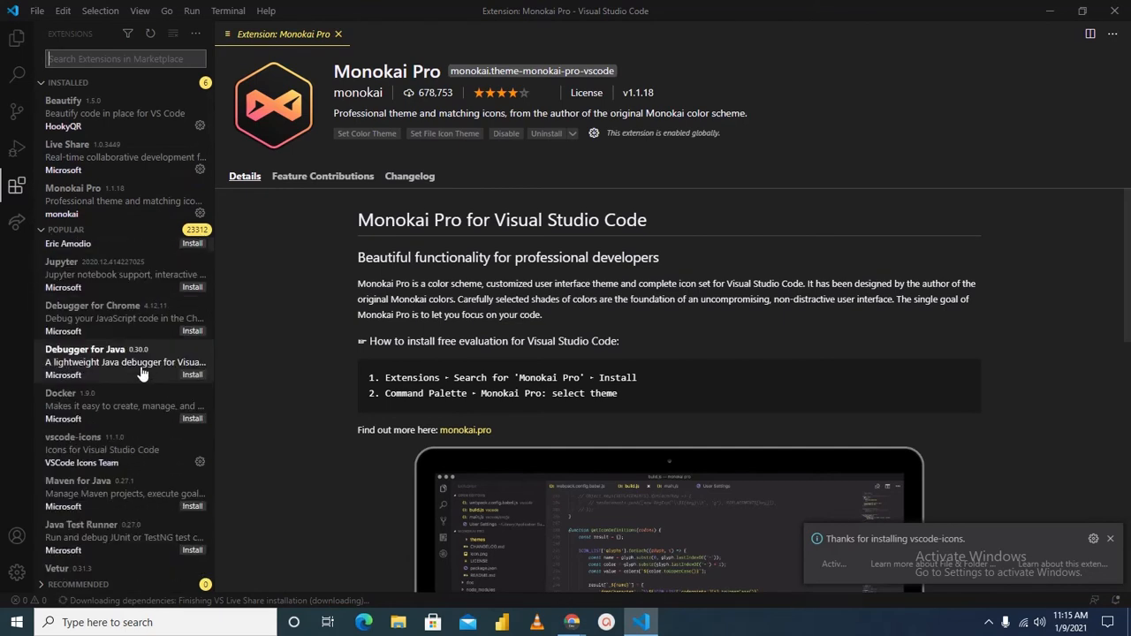
pyautogui.write('h')
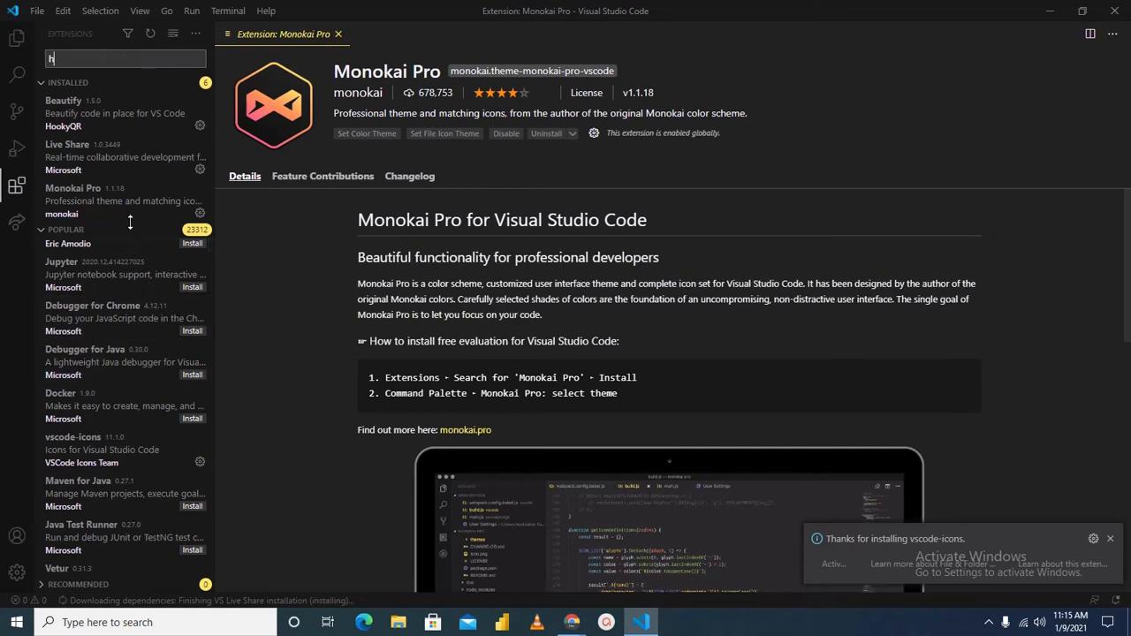
pyautogui.write('tml')
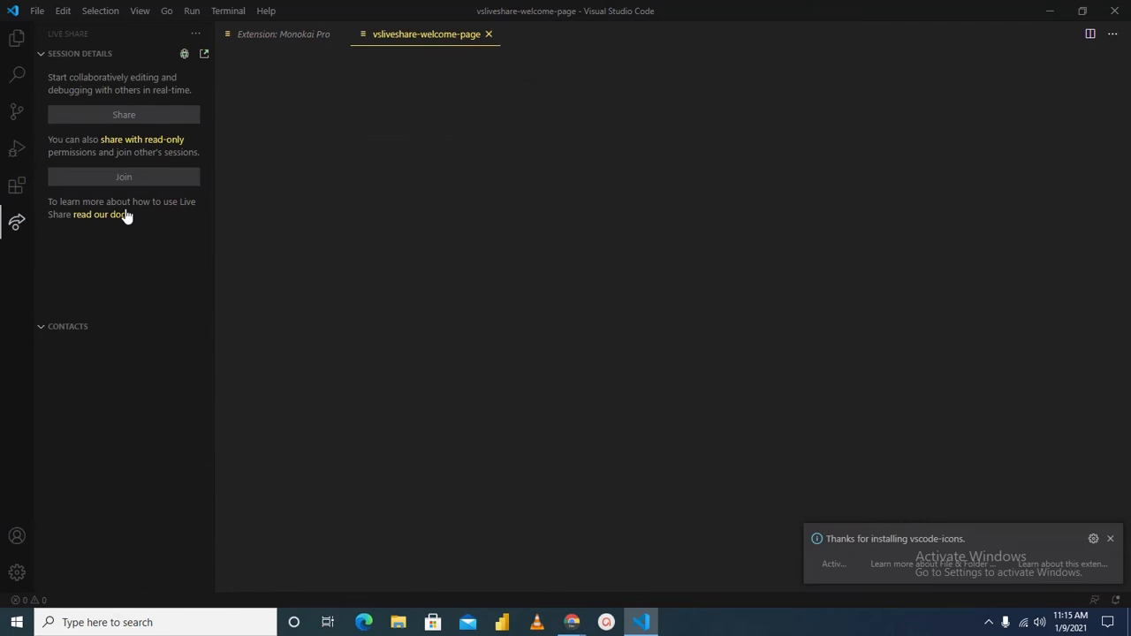
pyautogui.click(19, 187)
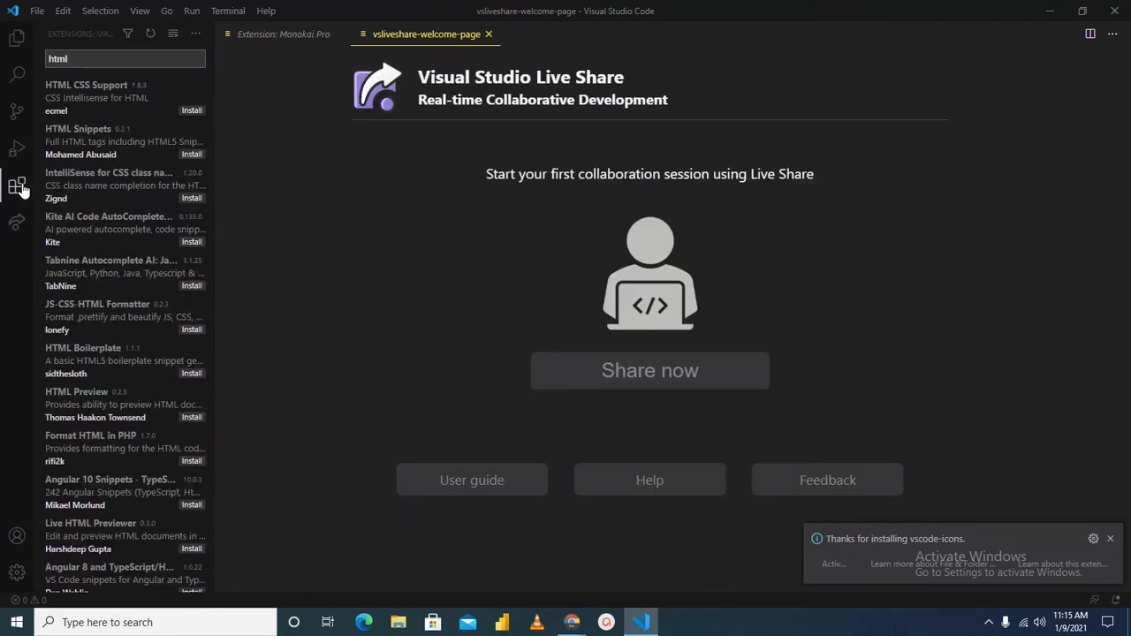
pyautogui.click(192, 112)
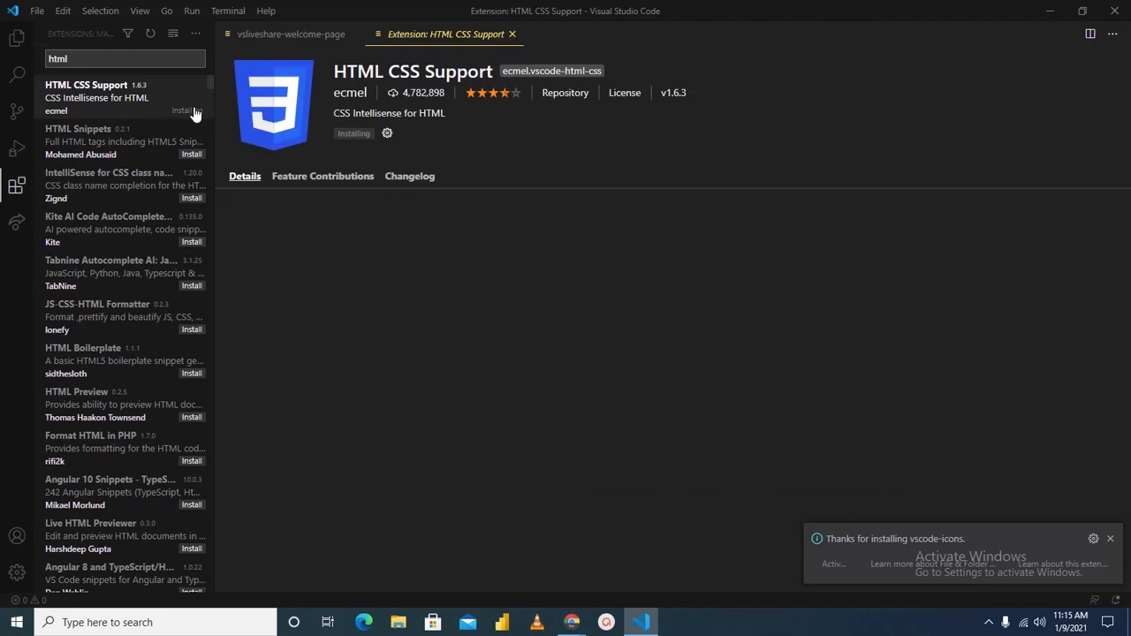
# Install the HTML Snippets and HTML Boilerplate extensions from the "html" search results
pyautogui.click(192, 154)
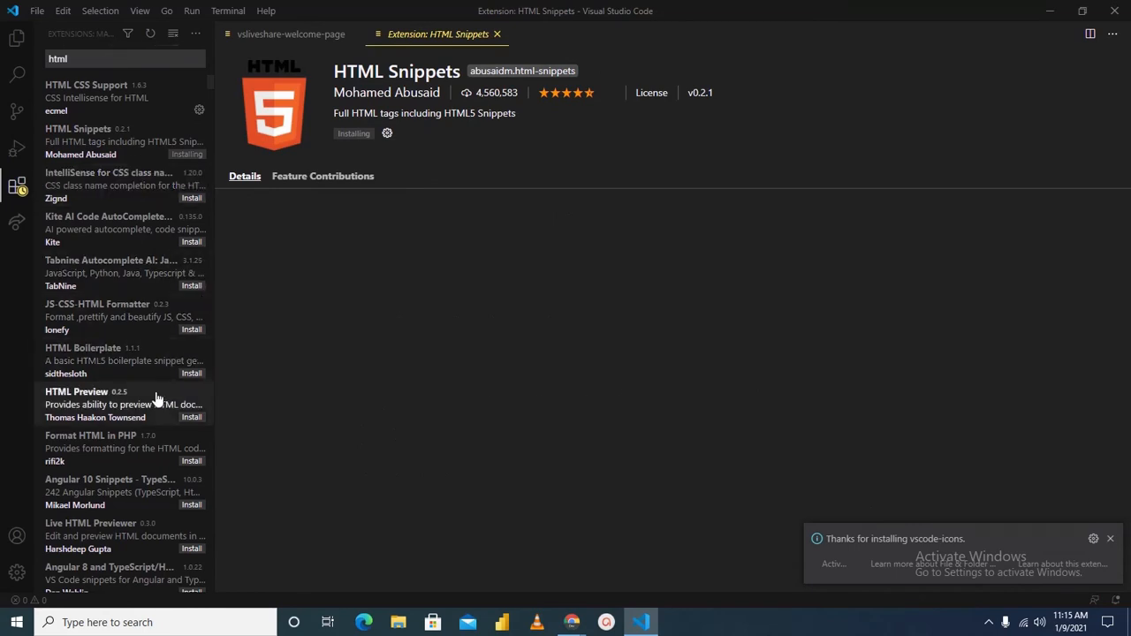
pyautogui.scroll(-1, 141, 365)
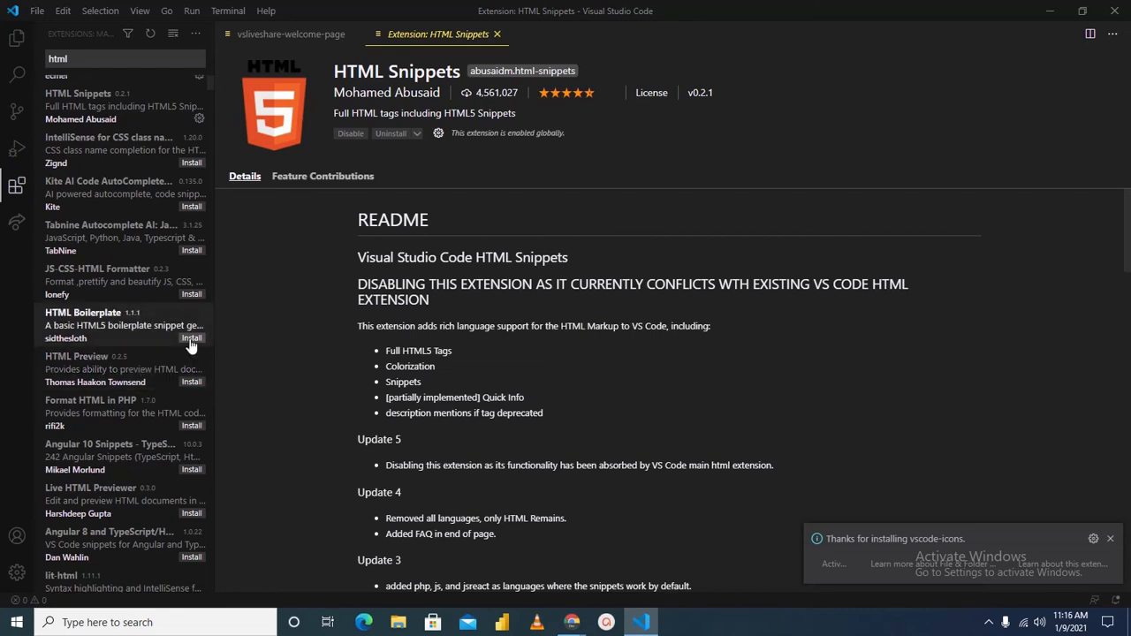
pyautogui.click(190, 339)
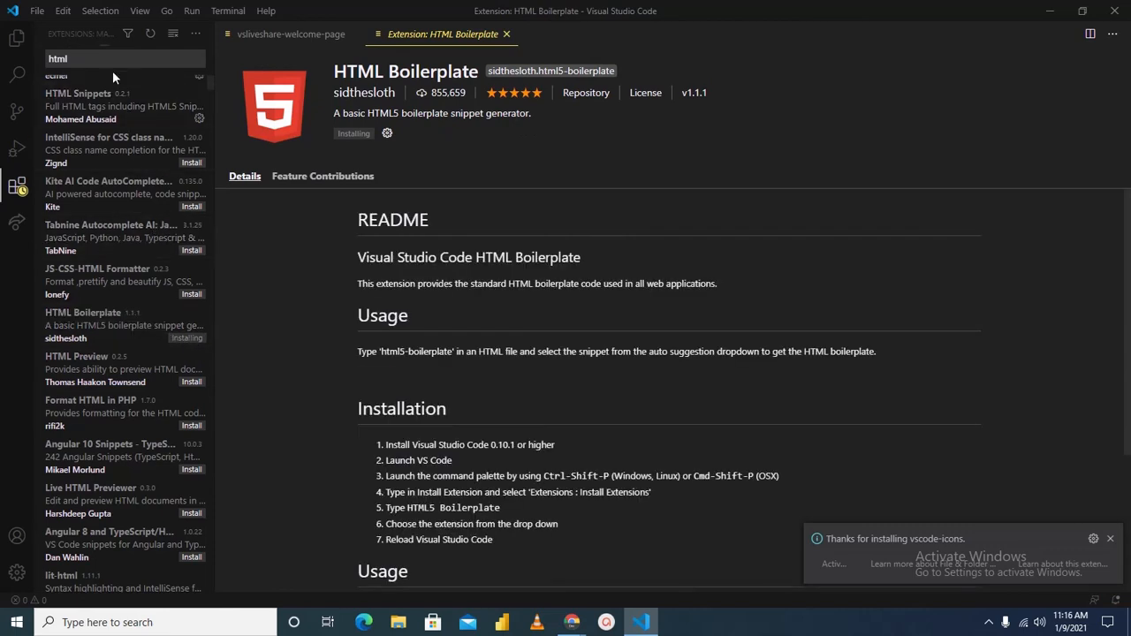
# Clear the "html" search from the extension marketplace
pyautogui.click(99, 60)
pyautogui.press('BackSpace')
pyautogui.press('BackSpace')
pyautogui.press('BackSpace')
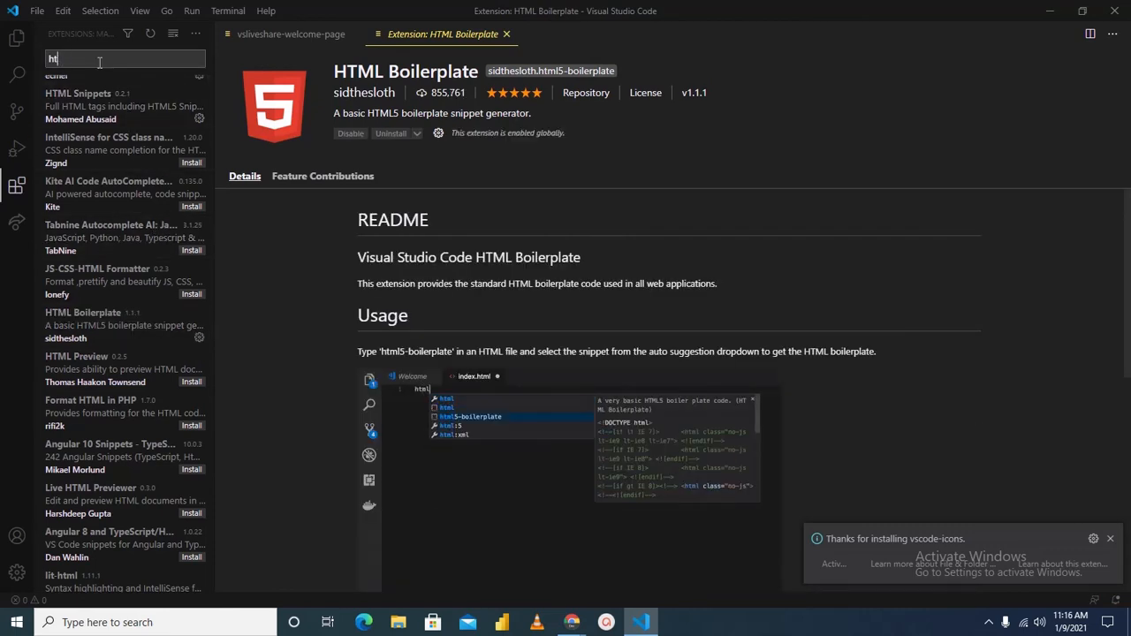
pyautogui.press('BackSpace')
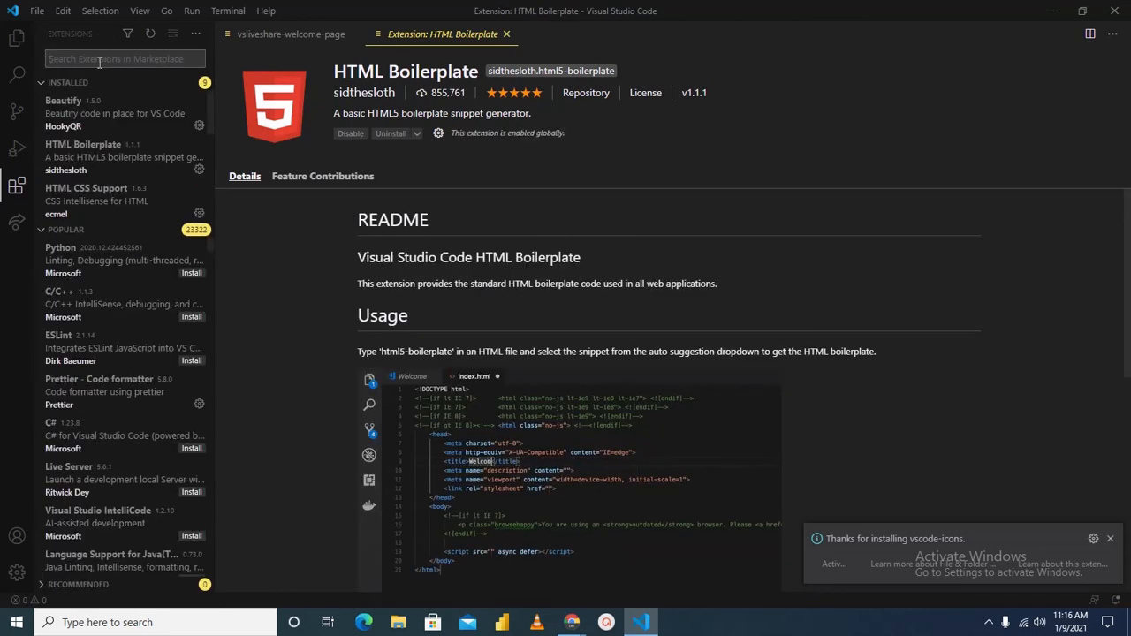
# Close the HTML Boilerplate and Live Share welcome pages, and leave the Explorer sidebar collapsed
pyautogui.click(21, 40)
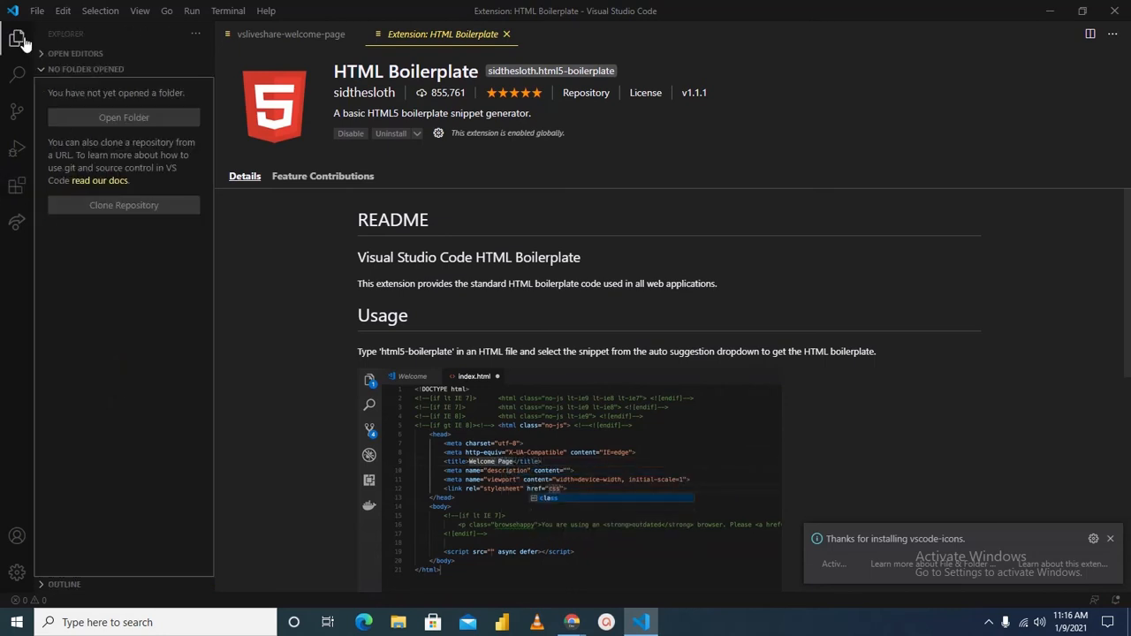
pyautogui.click(507, 33)
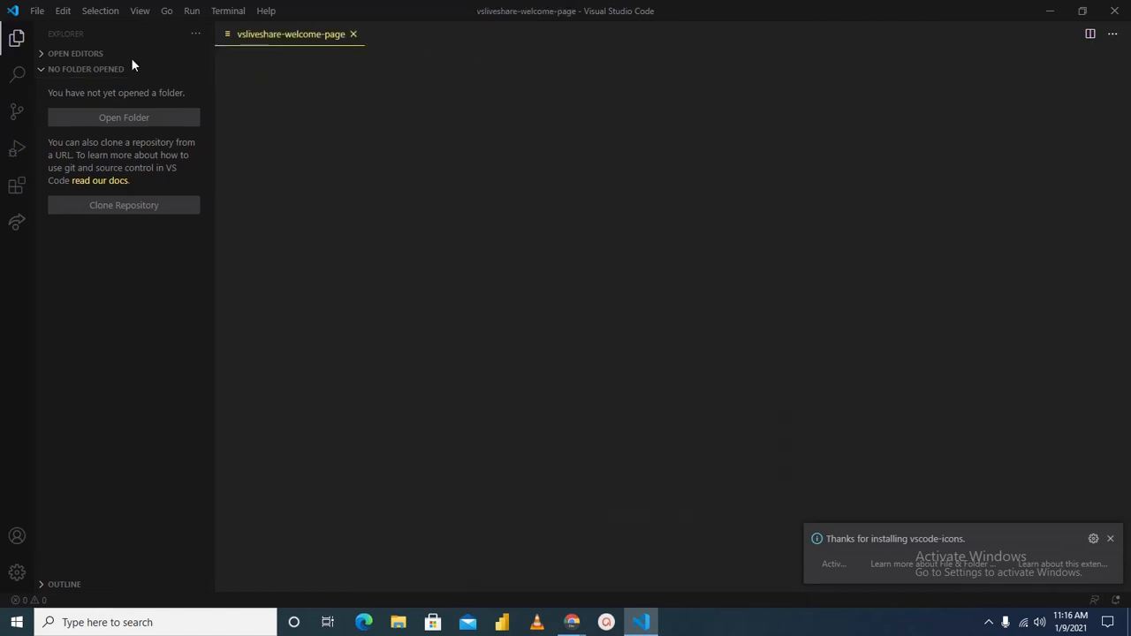
pyautogui.click(15, 42)
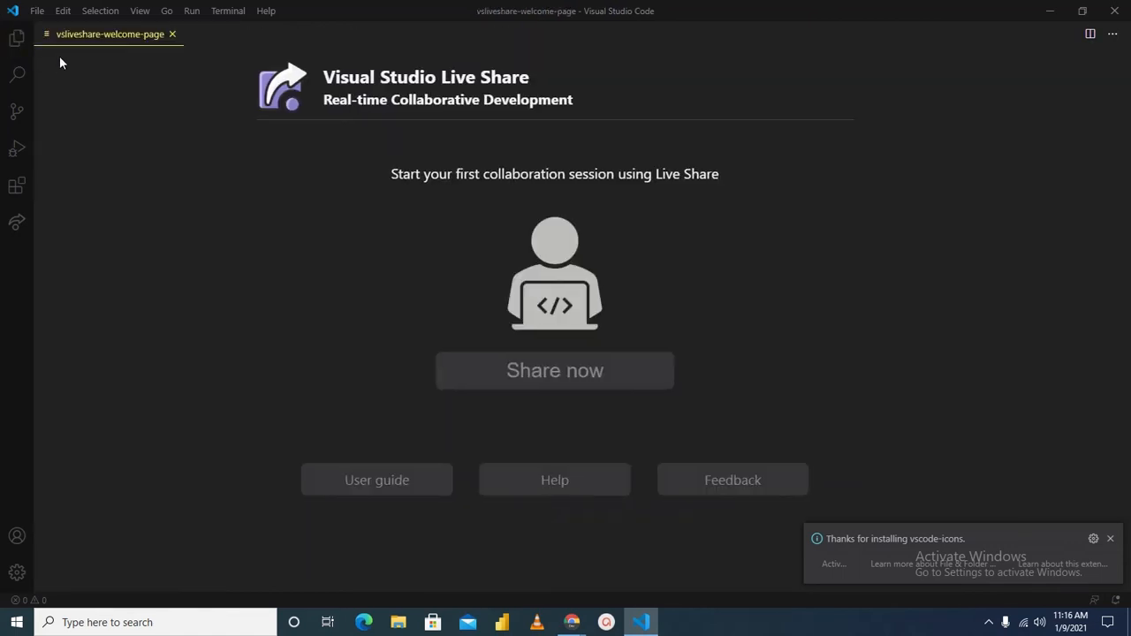
pyautogui.click(15, 40)
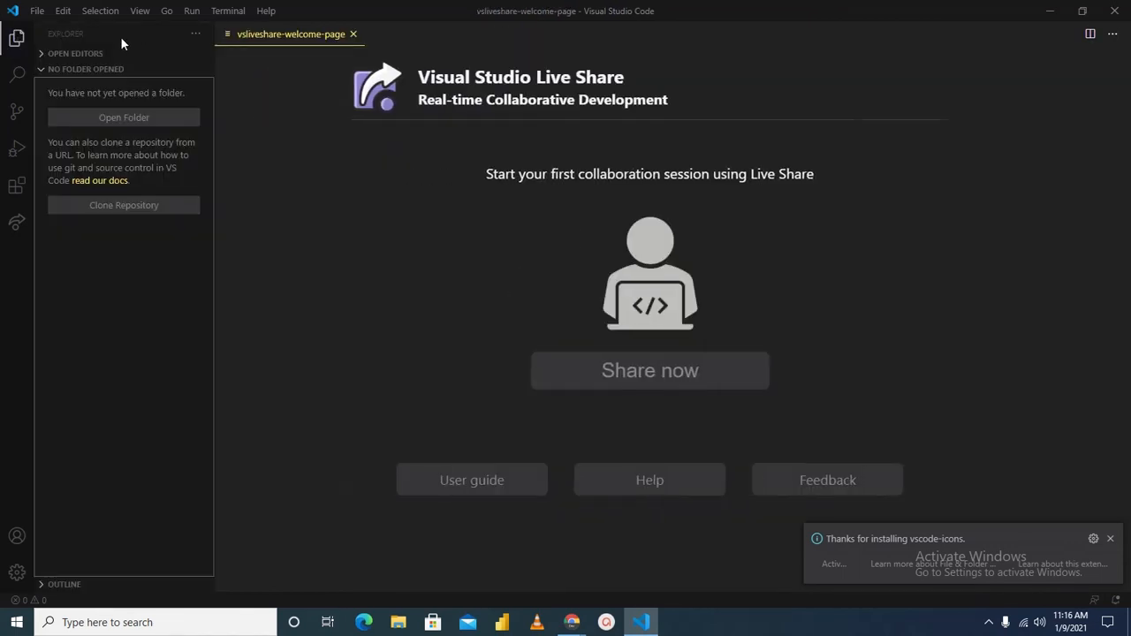
pyautogui.click(352, 34)
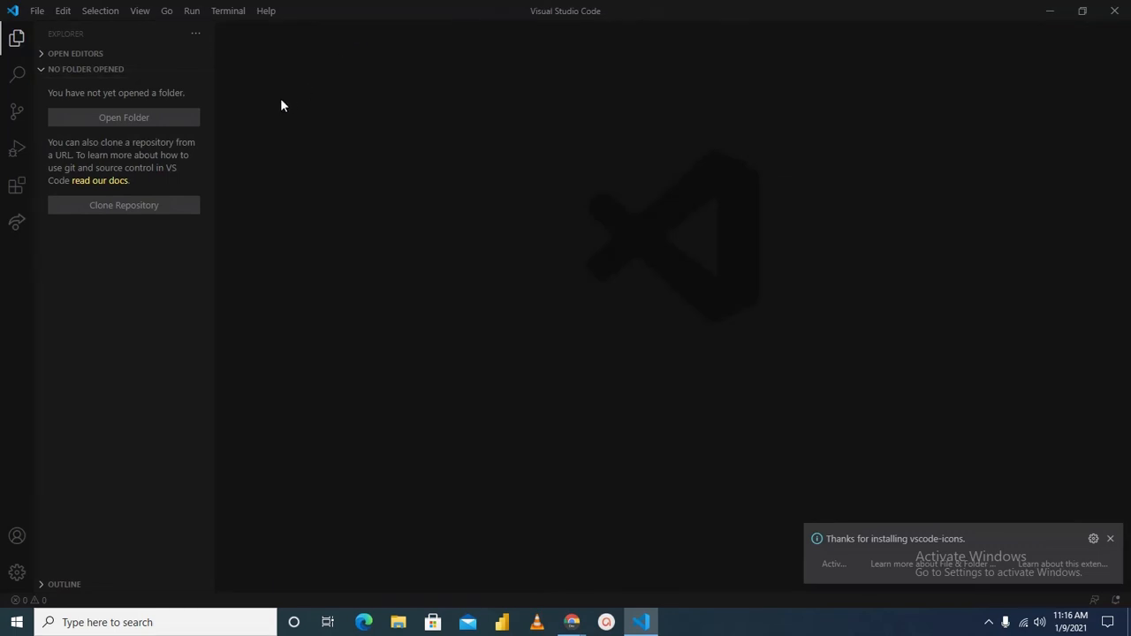
pyautogui.click(16, 40)
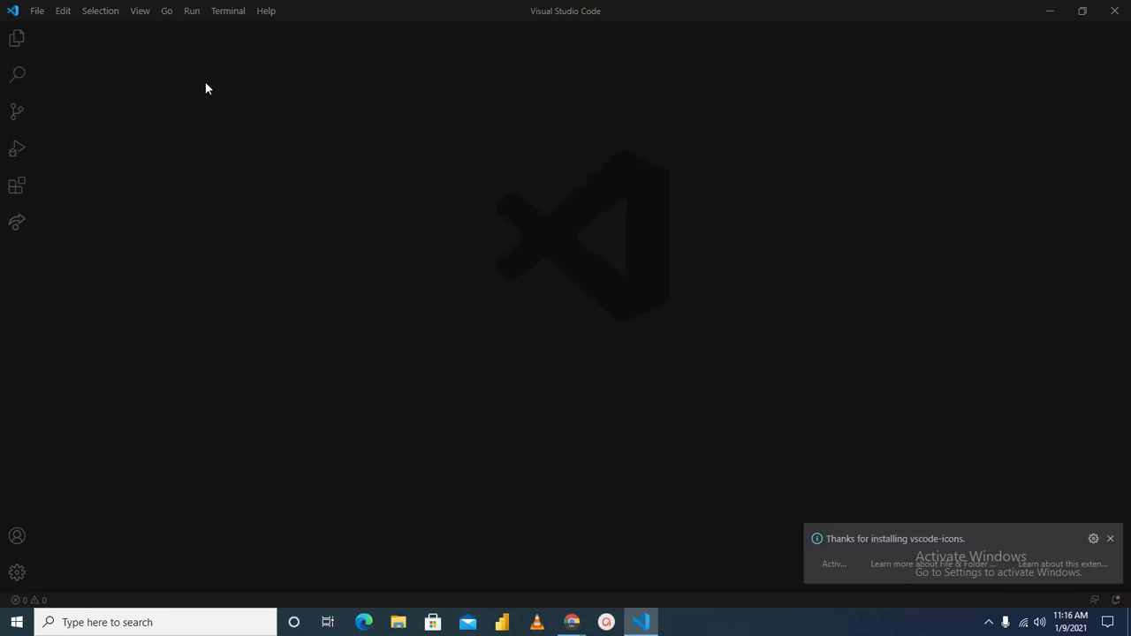
# Create a new file and save it to the Desktop as index.html
pyautogui.hotkey('ctrl', 'n')
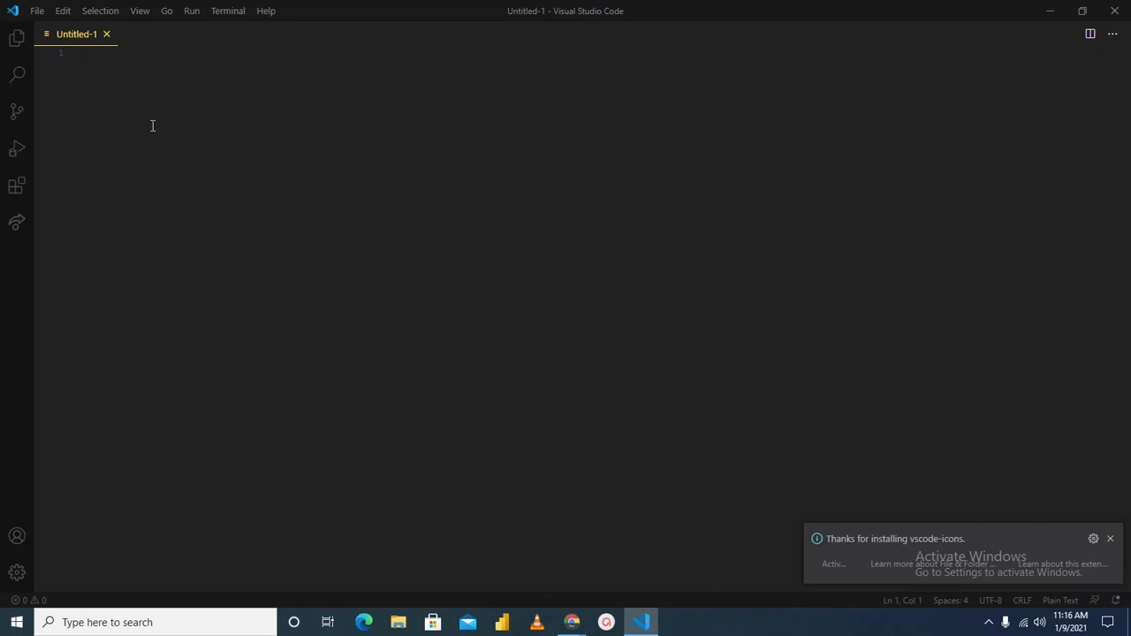
pyautogui.hotkey('ctrl', 's')
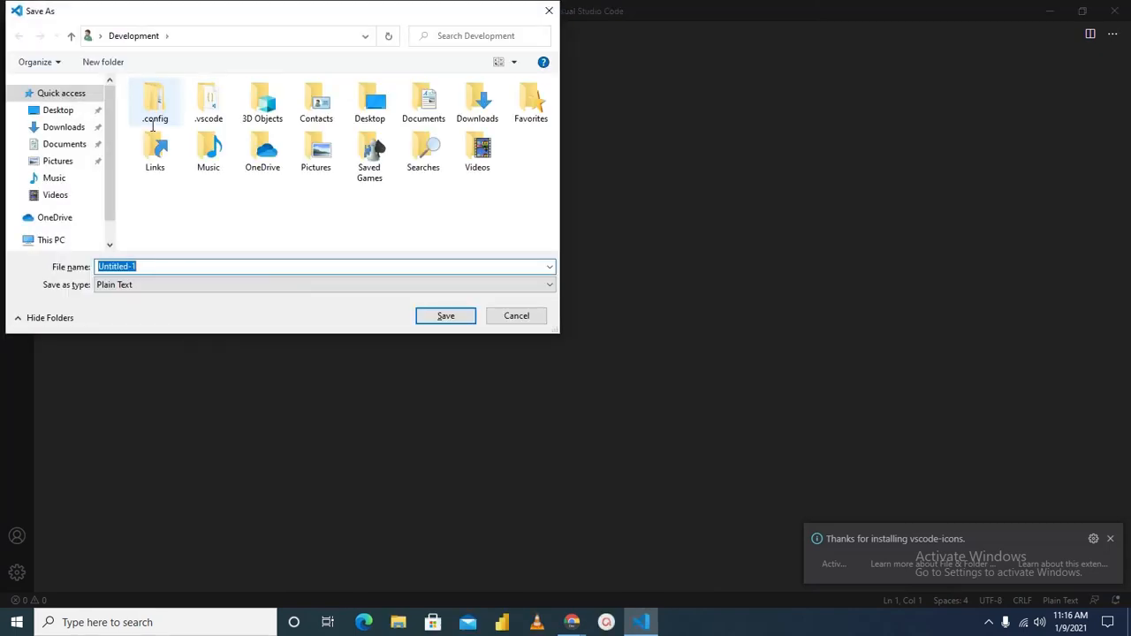
pyautogui.click(69, 111)
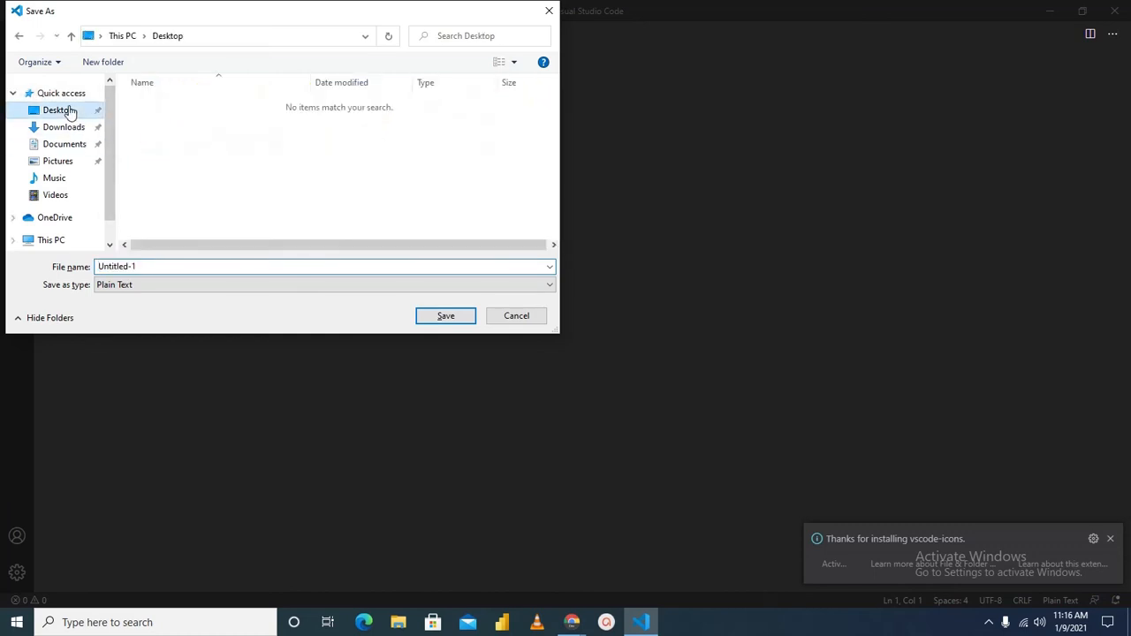
pyautogui.doubleClick(152, 266)
pyautogui.press('BackSpace')
pyautogui.write('index.htl')
pyautogui.press('BackSpace')
pyautogui.write('ml')
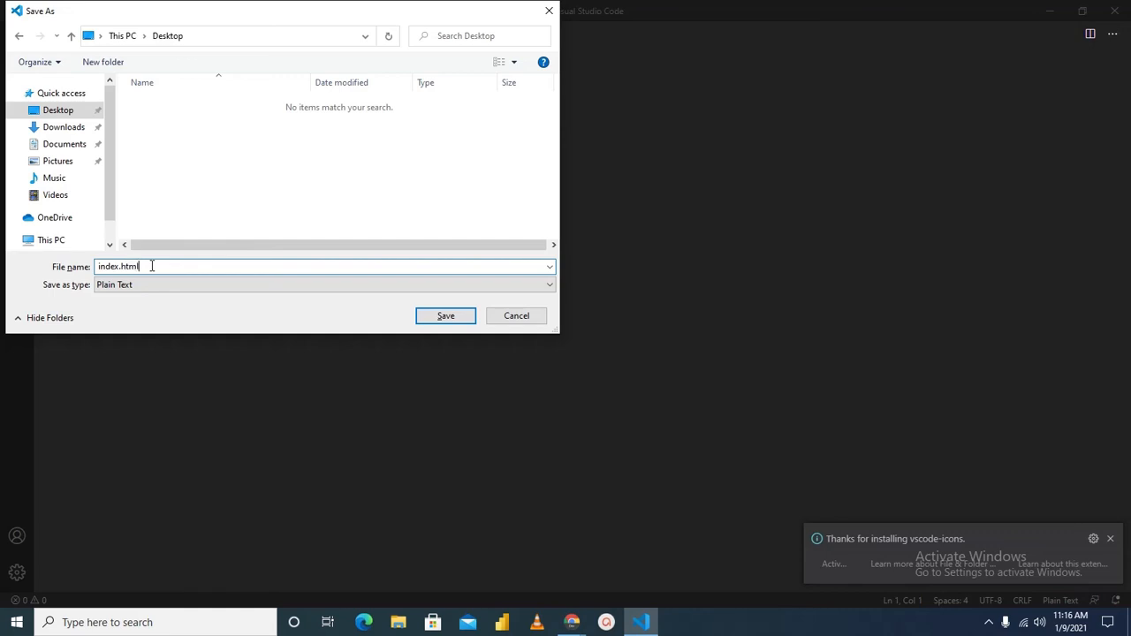
pyautogui.press('Return')
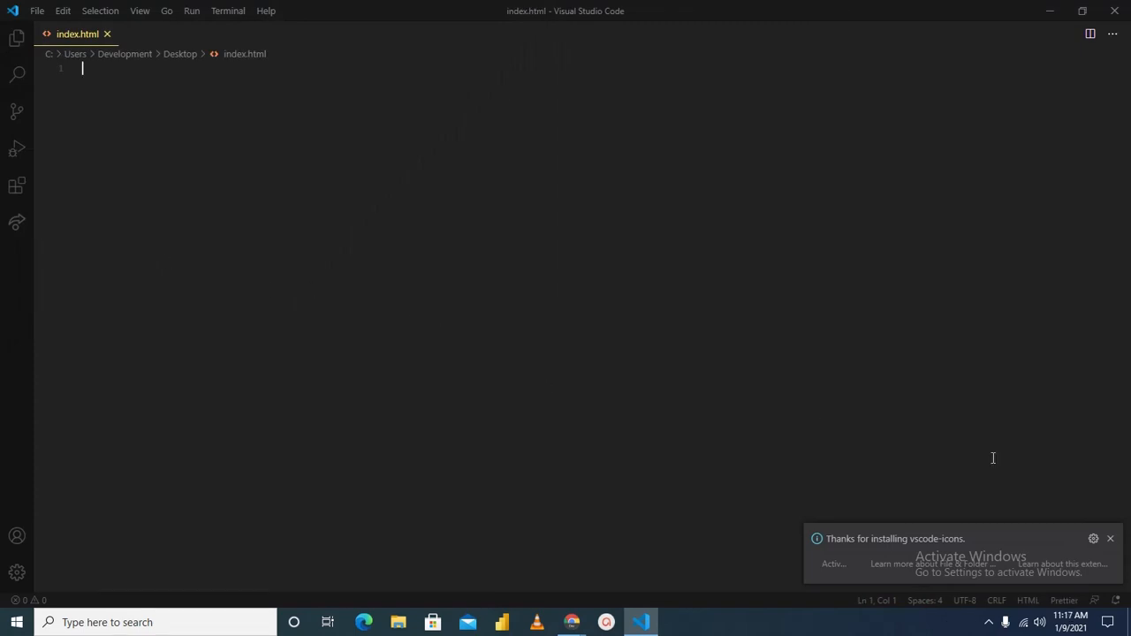
# Dismiss the vscode-icons notification and expand the "!" Emmet abbreviation into the basic HTML document structure
pyautogui.click(1110, 540)
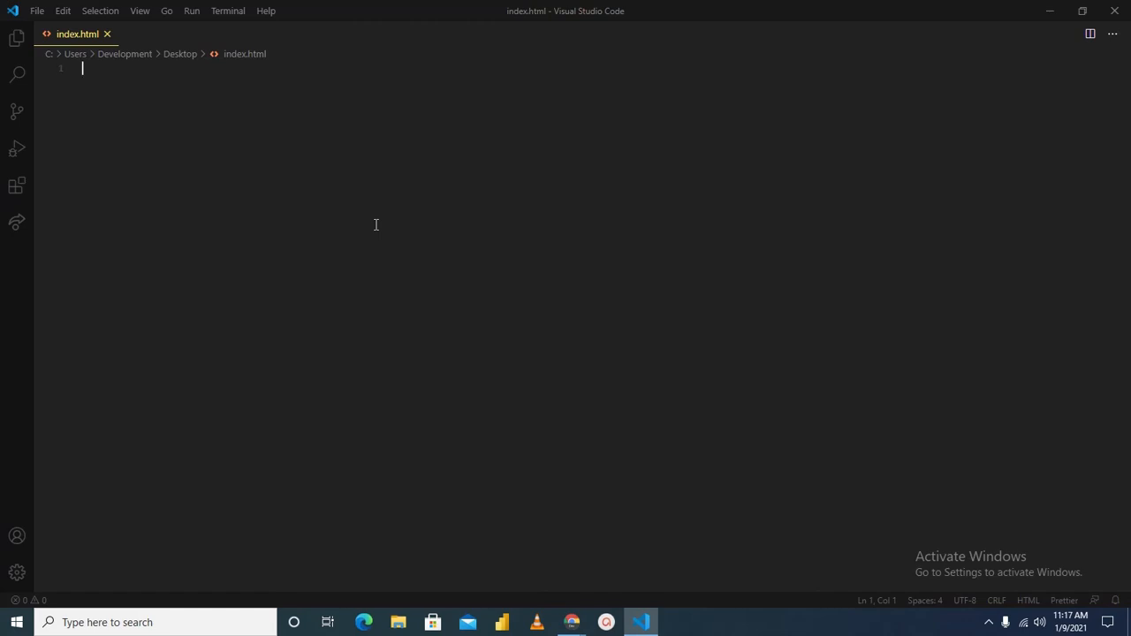
pyautogui.write('!')
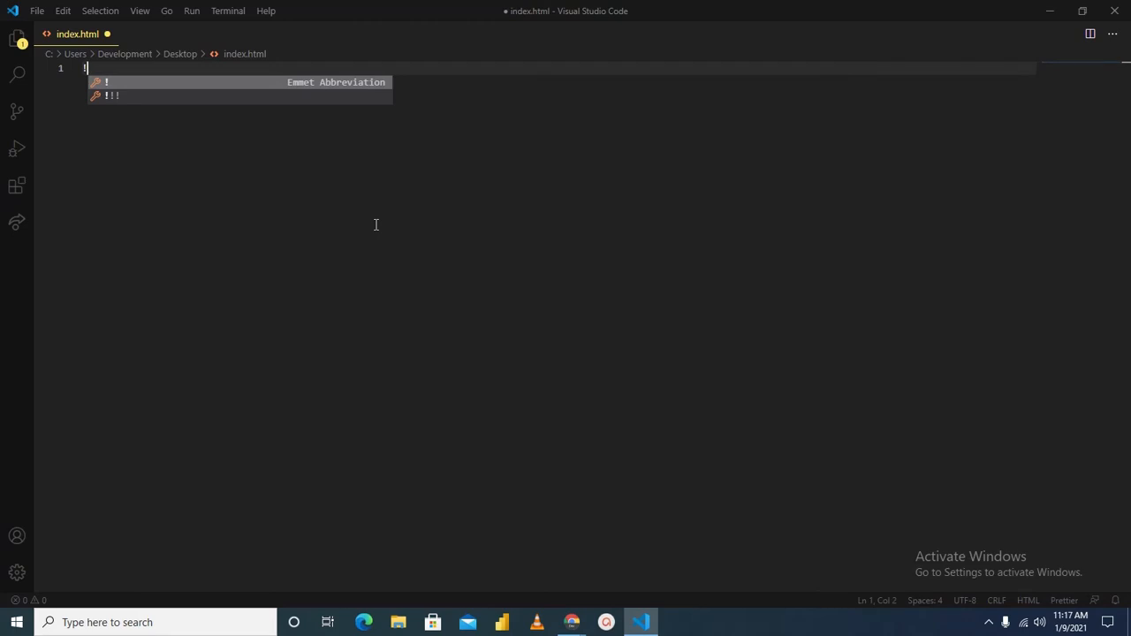
pyautogui.press('Tab')
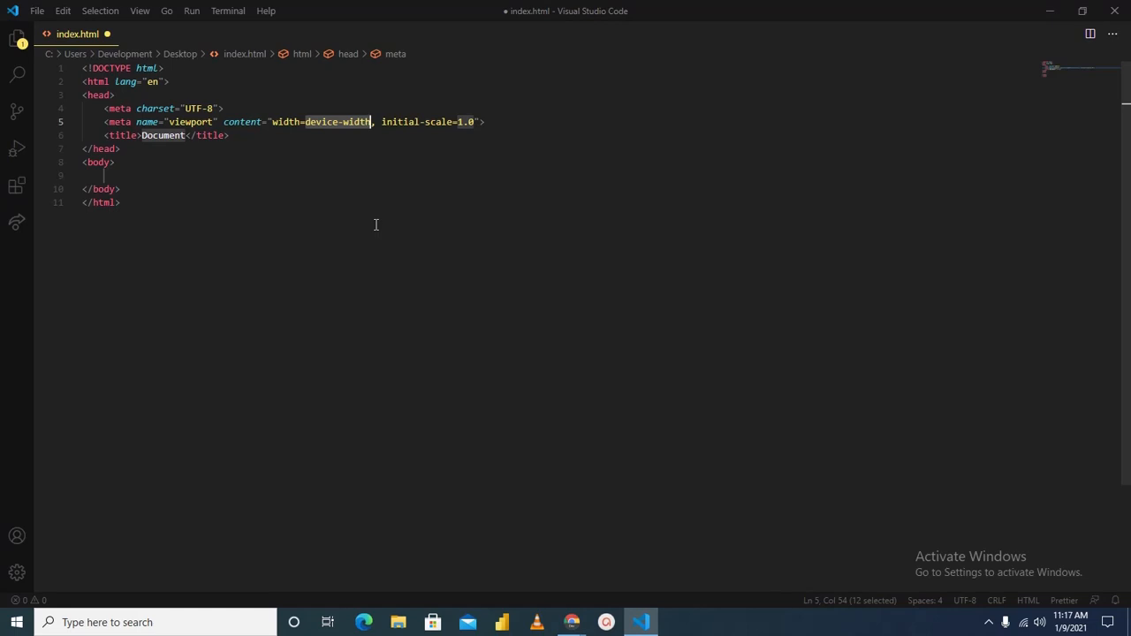
# Change the page's title text to "My first App" and save the file
pyautogui.click(185, 135)
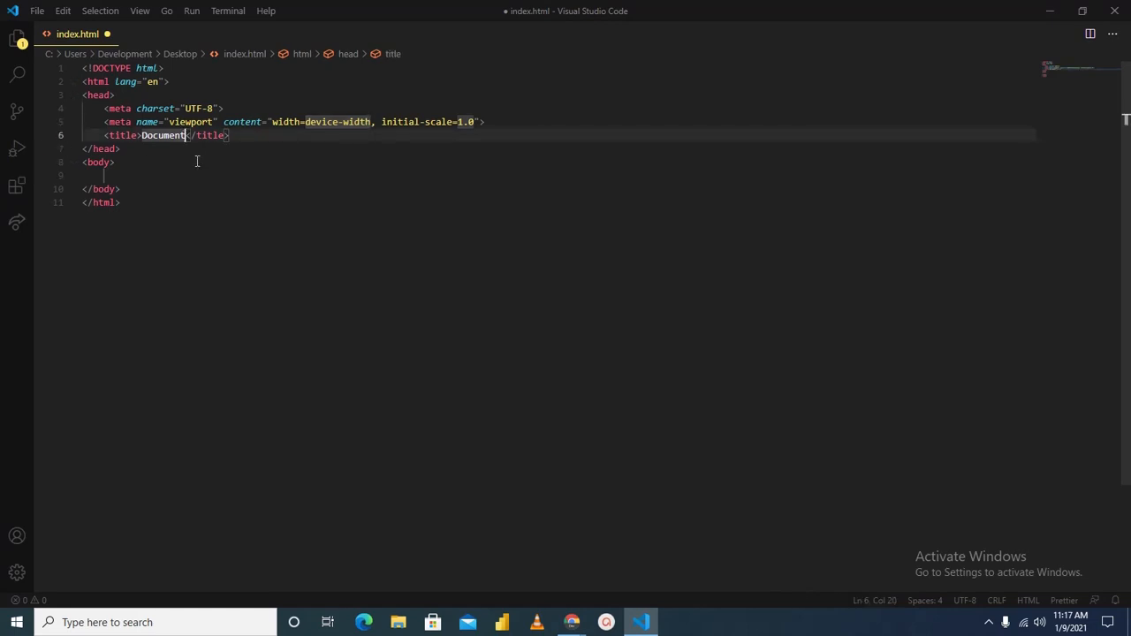
pyautogui.press('BackSpace')
pyautogui.press('BackSpace')
pyautogui.press('BackSpace')
pyautogui.press('BackSpace')
pyautogui.press('BackSpace')
pyautogui.press('BackSpace')
pyautogui.press('BackSpace')
pyautogui.press('BackSpace')
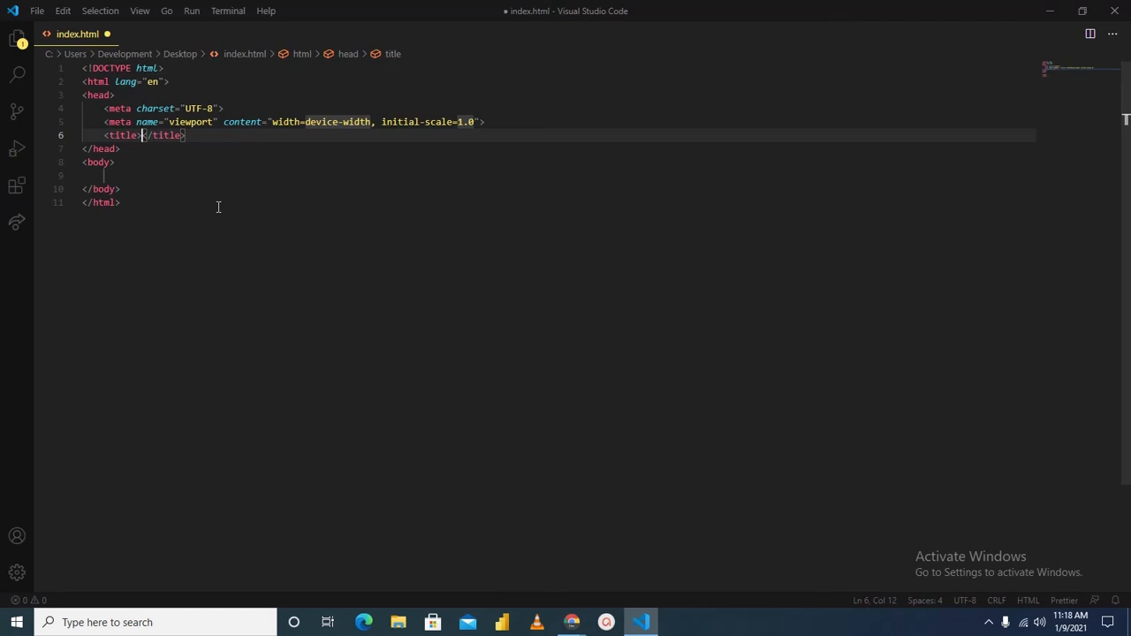
pyautogui.write('My first ')
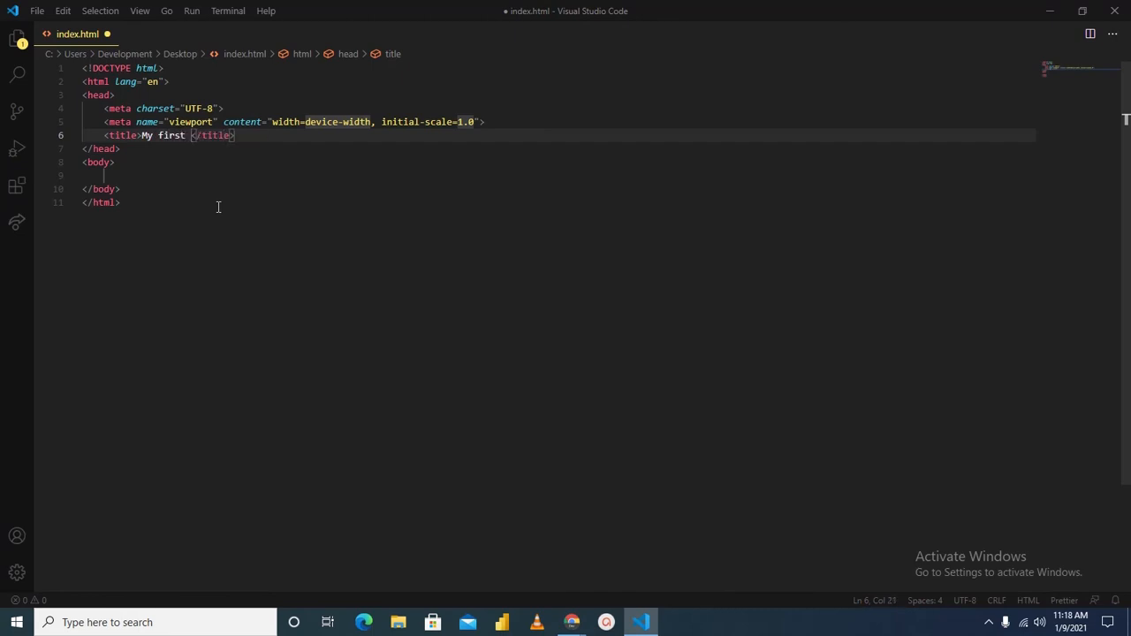
pyautogui.write('App')
pyautogui.hotkey('ctrl', 's')
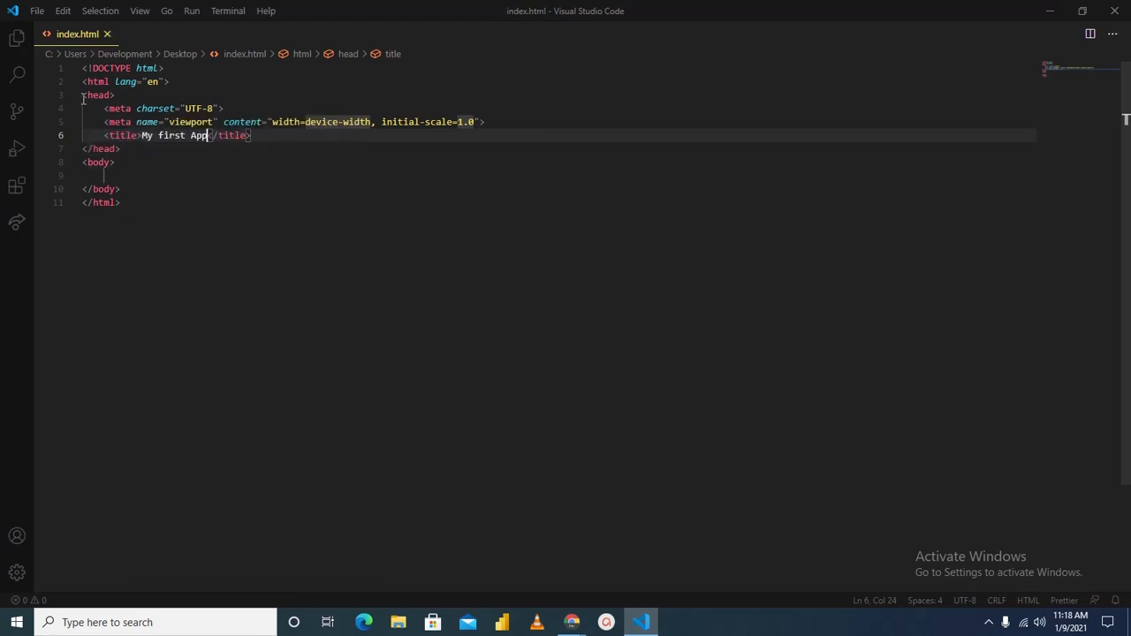
# Insert an h1 element on the empty line inside the body using its Emmet abbreviation
pyautogui.moveTo(83, 96); pyautogui.dragTo(107, 122)
pyautogui.moveTo(136, 157); pyautogui.dragTo(138, 190)
pyautogui.click(133, 177)
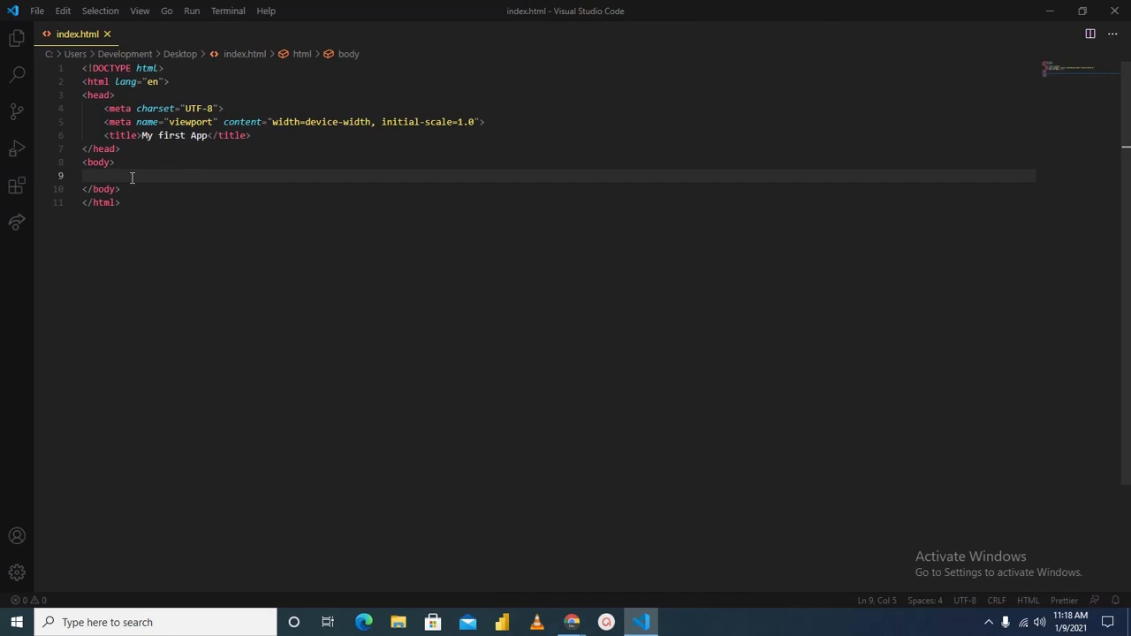
pyautogui.write('h1')
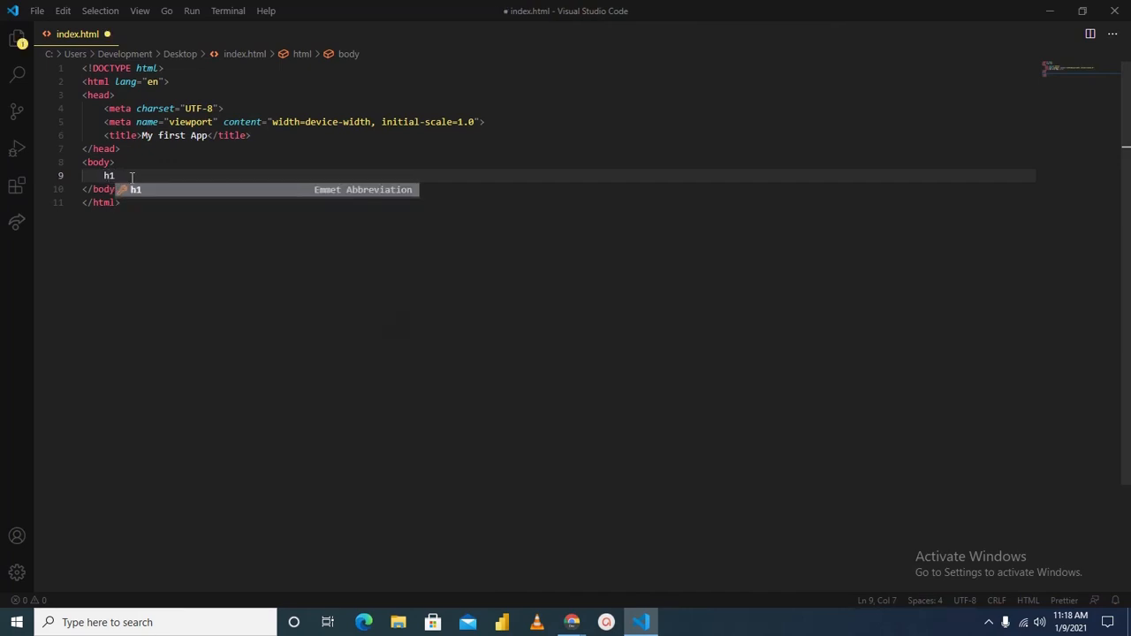
pyautogui.press('Tab')
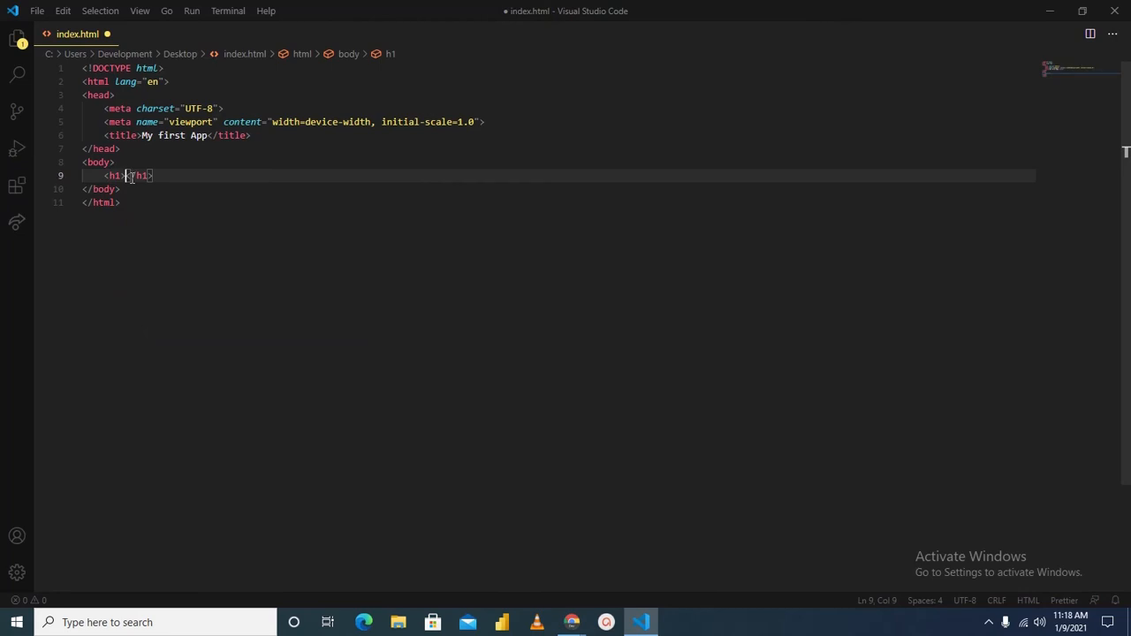
# Enter "Hello World" as the h1 heading text and save the file
pyautogui.write('Thi')
pyautogui.press('BackSpace')
pyautogui.press('BackSpace')
pyautogui.press('BackSpace')
pyautogui.write('H')
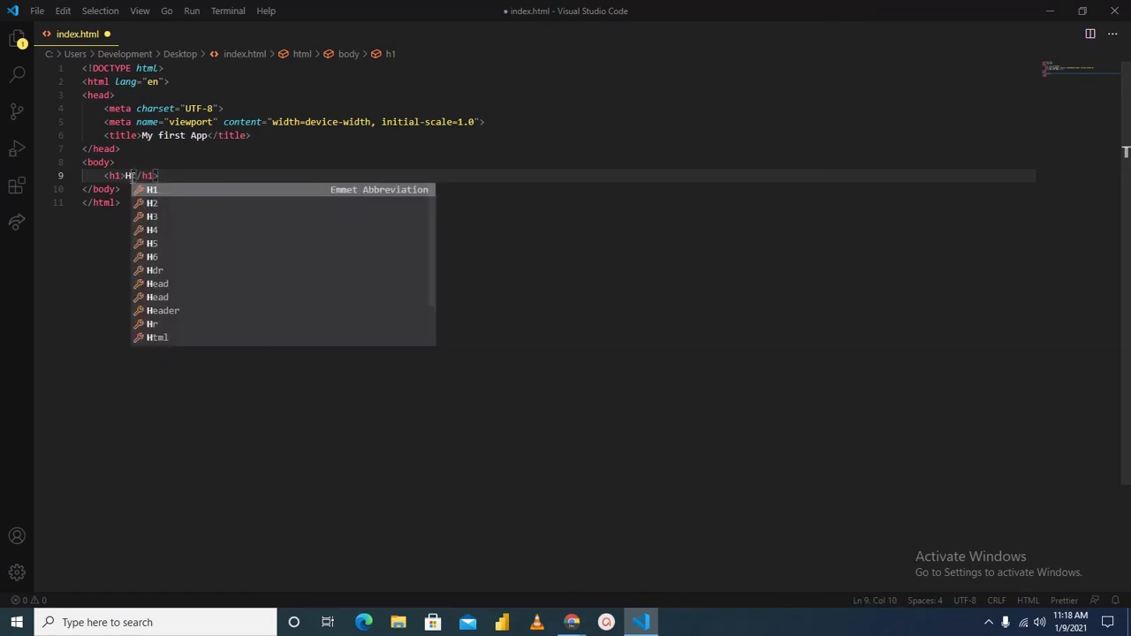
pyautogui.write('el;l')
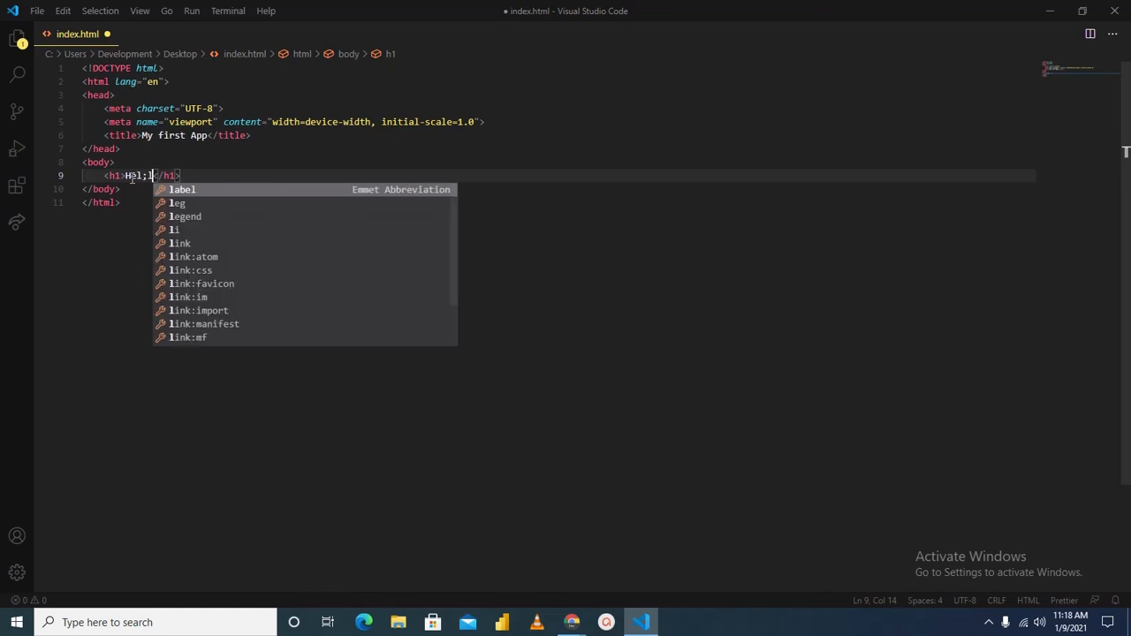
pyautogui.press('BackSpace')
pyautogui.press('BackSpace')
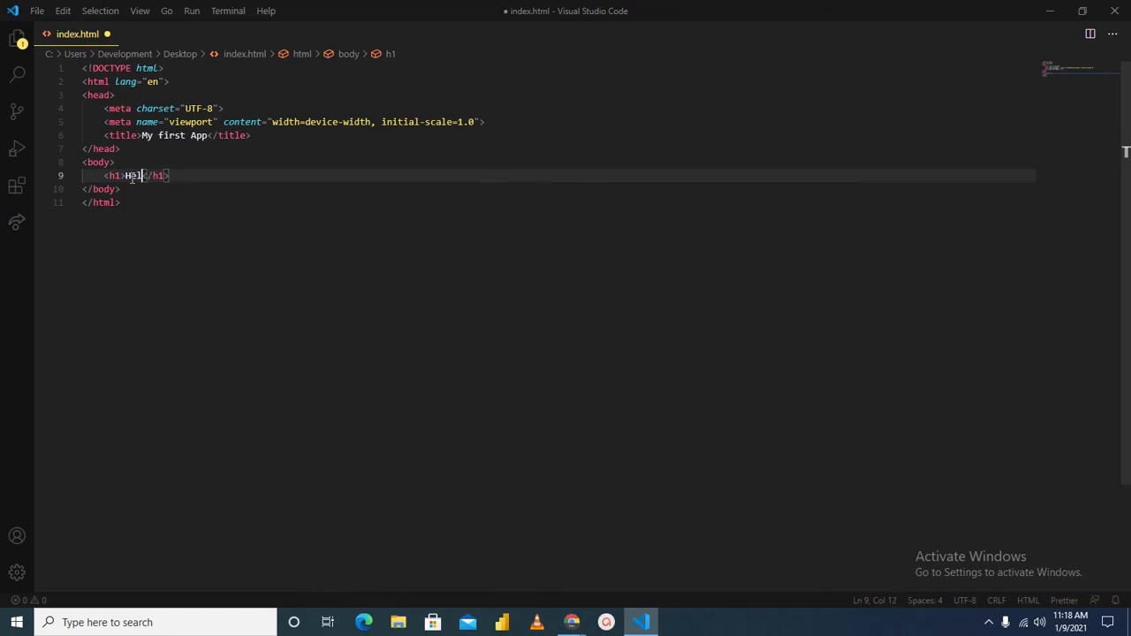
pyautogui.write('lo World')
pyautogui.hotkey('ctrl', 's')
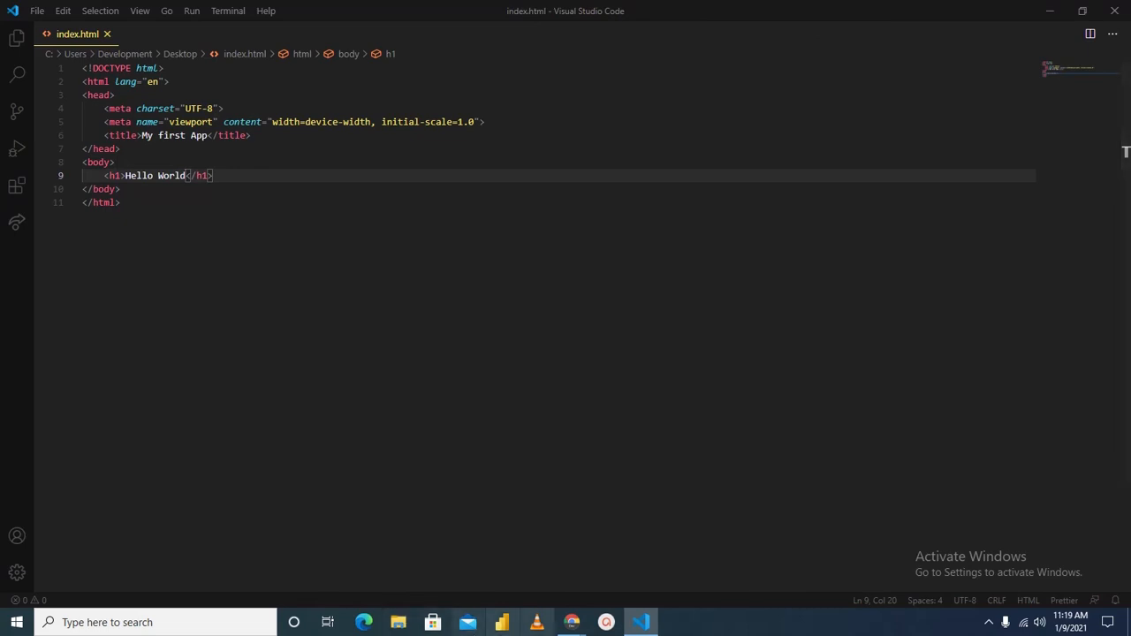
# Open the index file from File Explorer's recent files in Google Chrome Dev
pyautogui.click(404, 619)
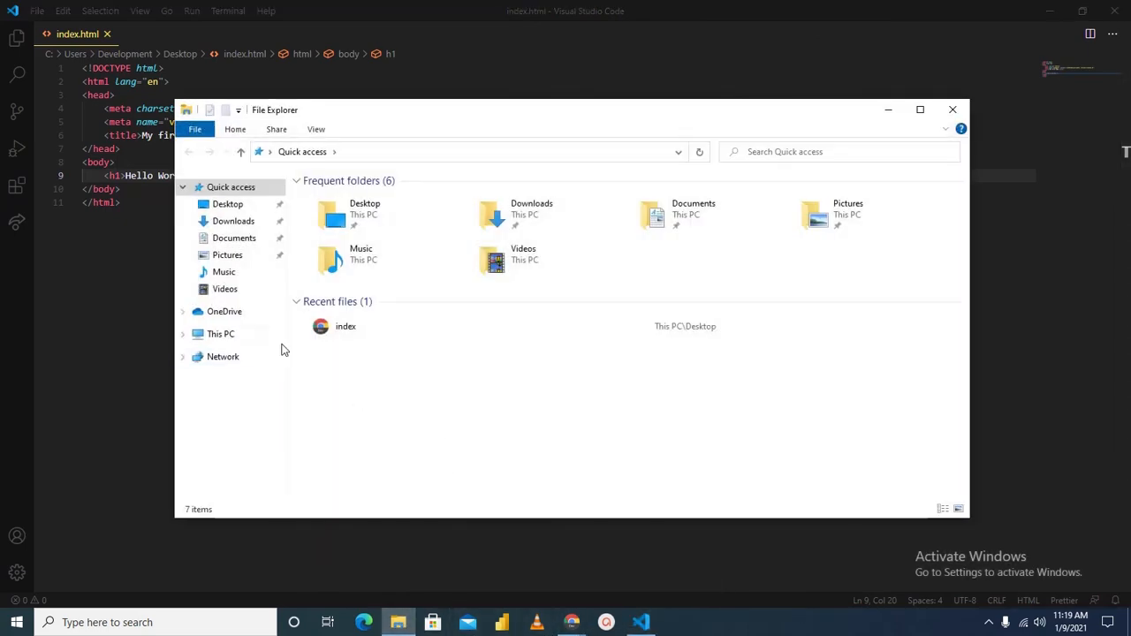
pyautogui.click(362, 335)
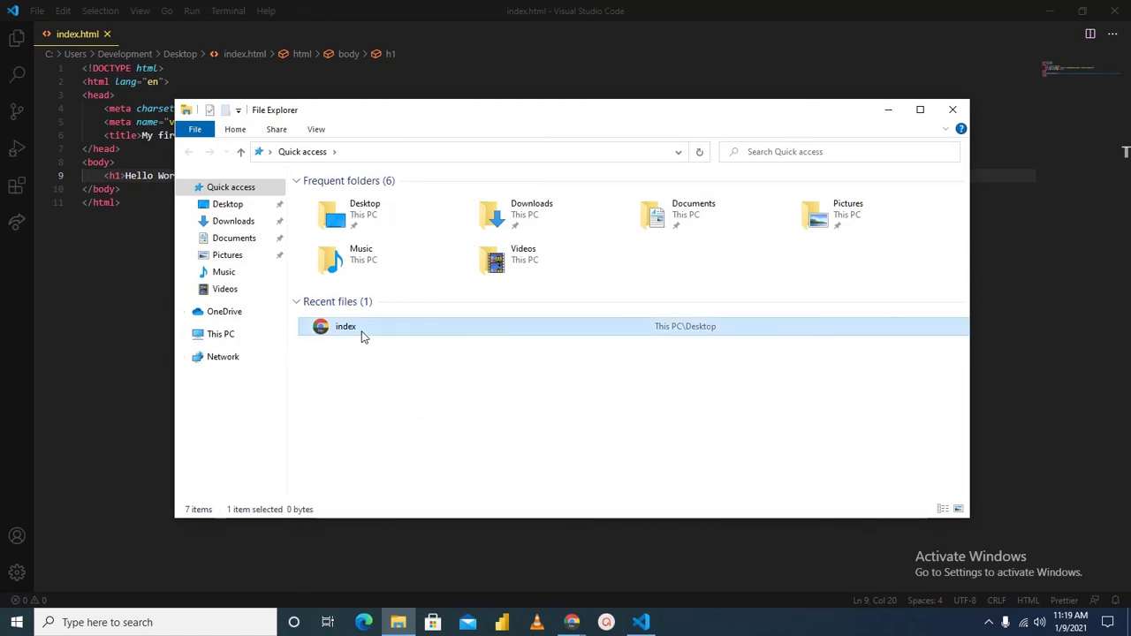
pyautogui.doubleClick(362, 333)
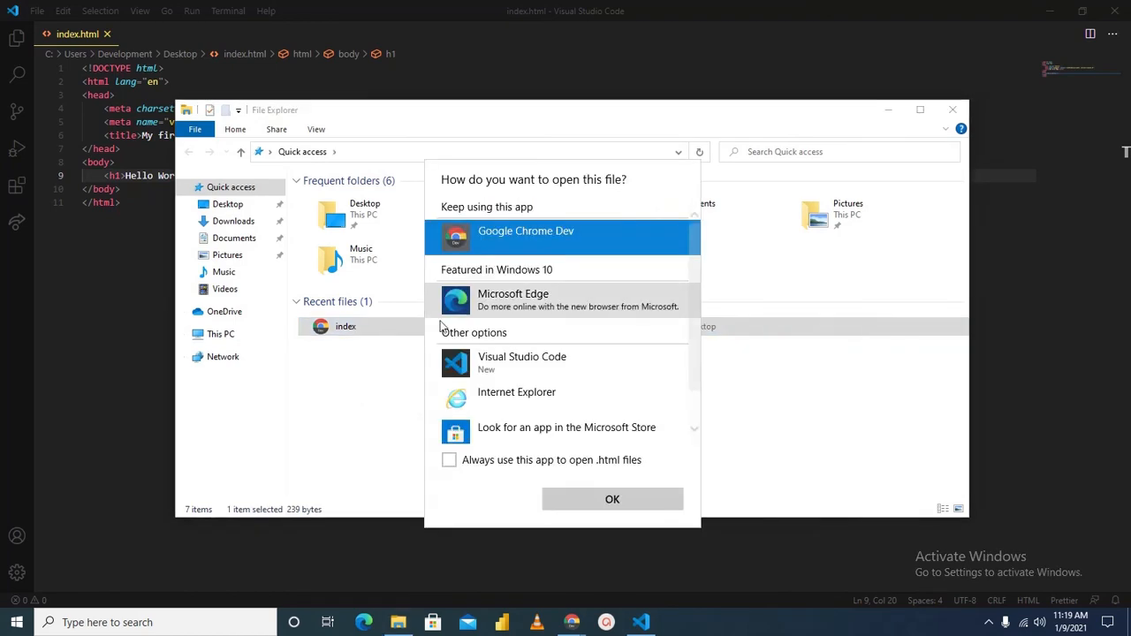
pyautogui.click(601, 500)
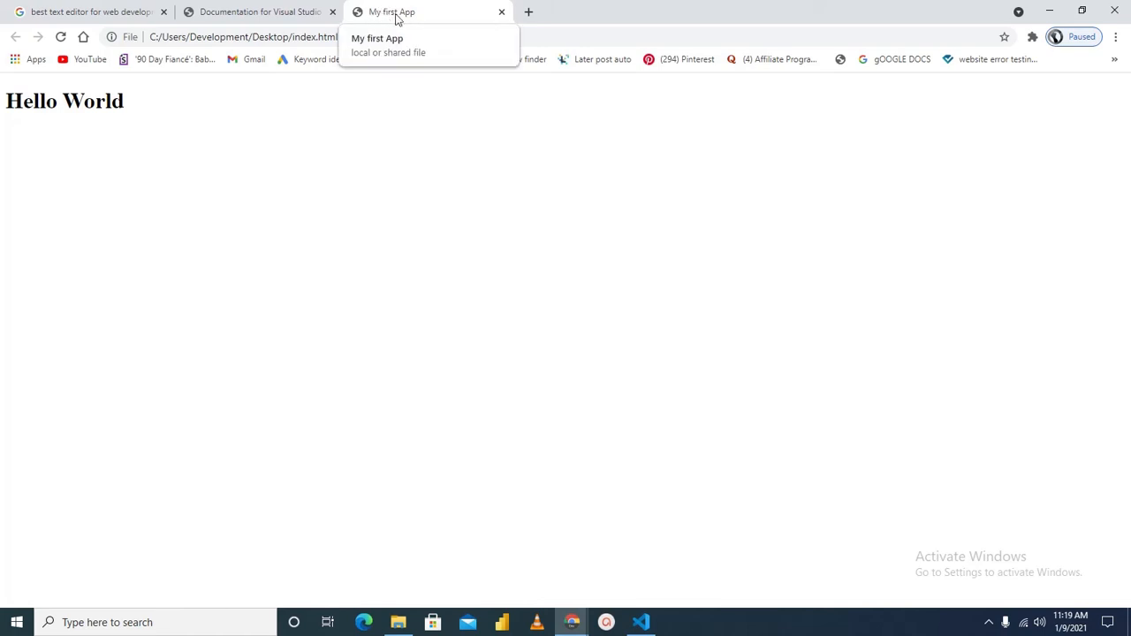
# Switch to Visual Studio Code and snap it to one half of the screen, with the My first App Chrome window beside it
pyautogui.click(641, 623)
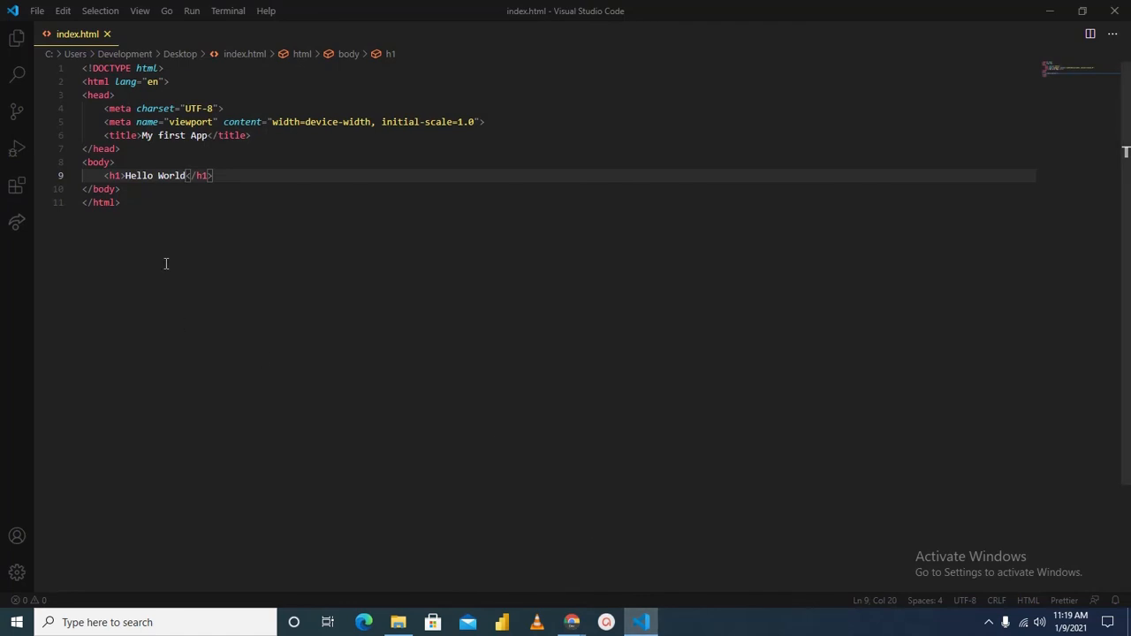
pyautogui.moveTo(692, 5); pyautogui.dragTo(0, 115)
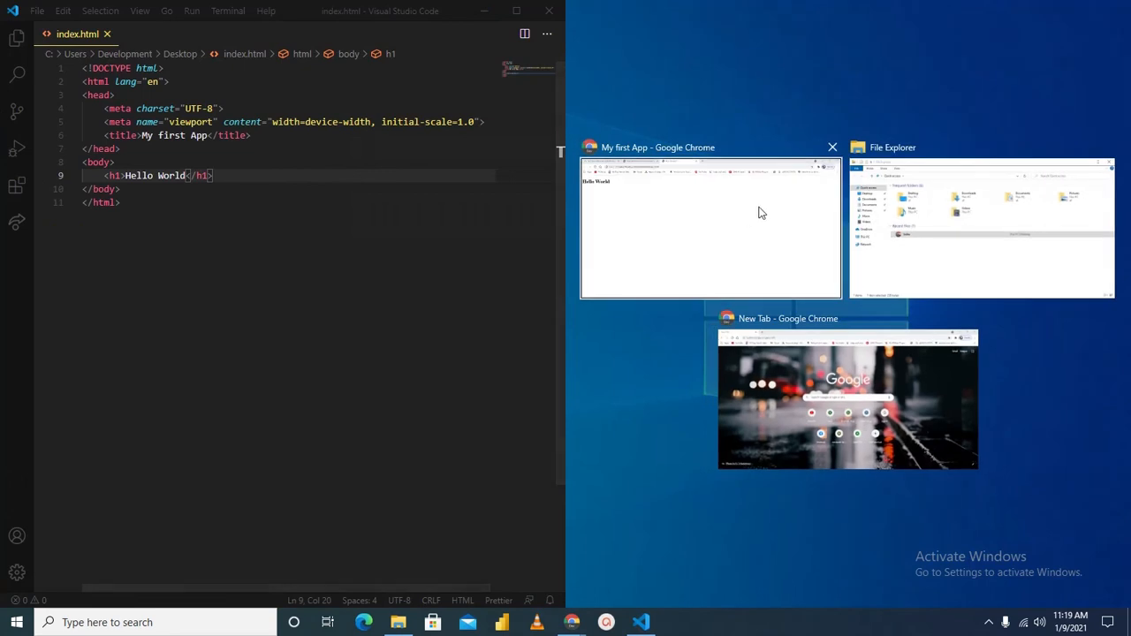
pyautogui.click(775, 228)
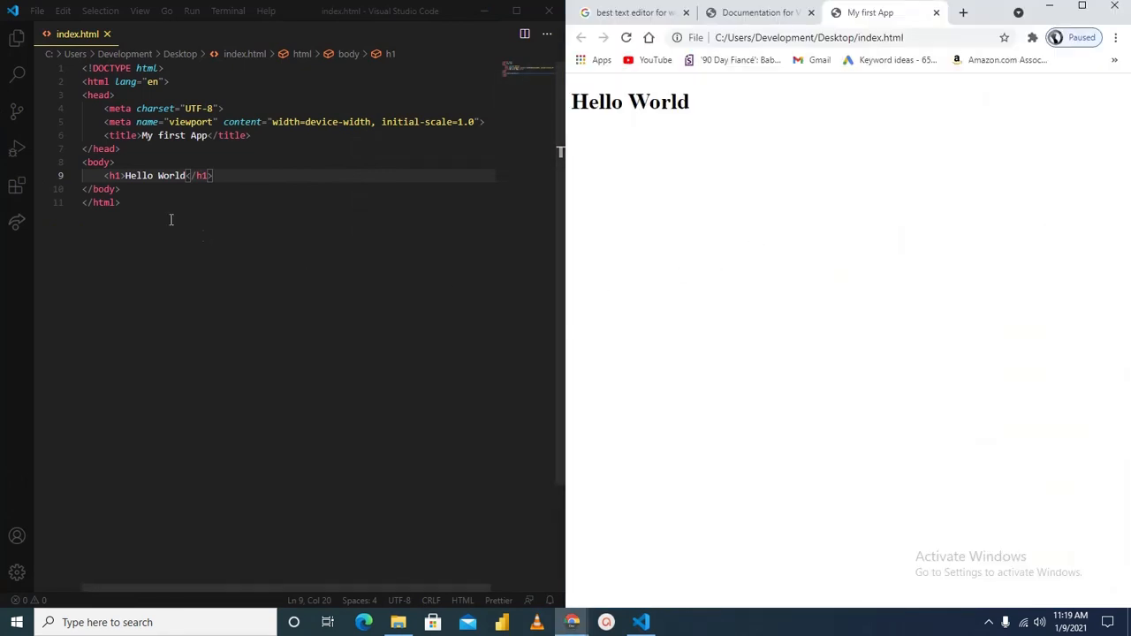
# Insert a p element on a new line below the h1 heading using its Emmet abbreviation
pyautogui.click(229, 178)
pyautogui.press('Return')
pyautogui.write('p')
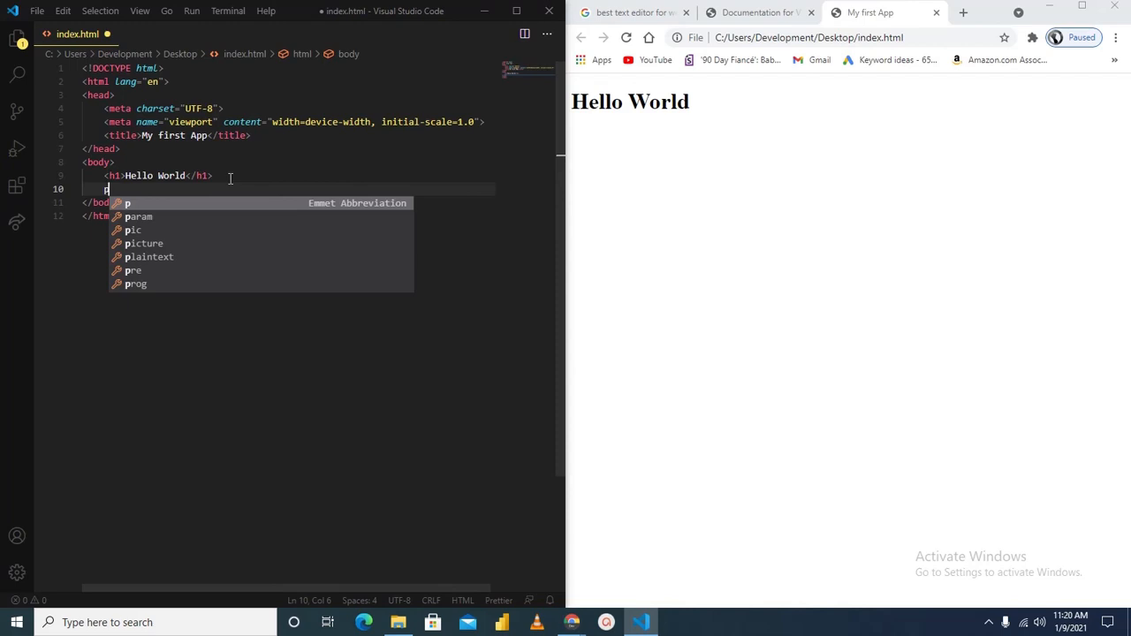
pyautogui.press('Tab')
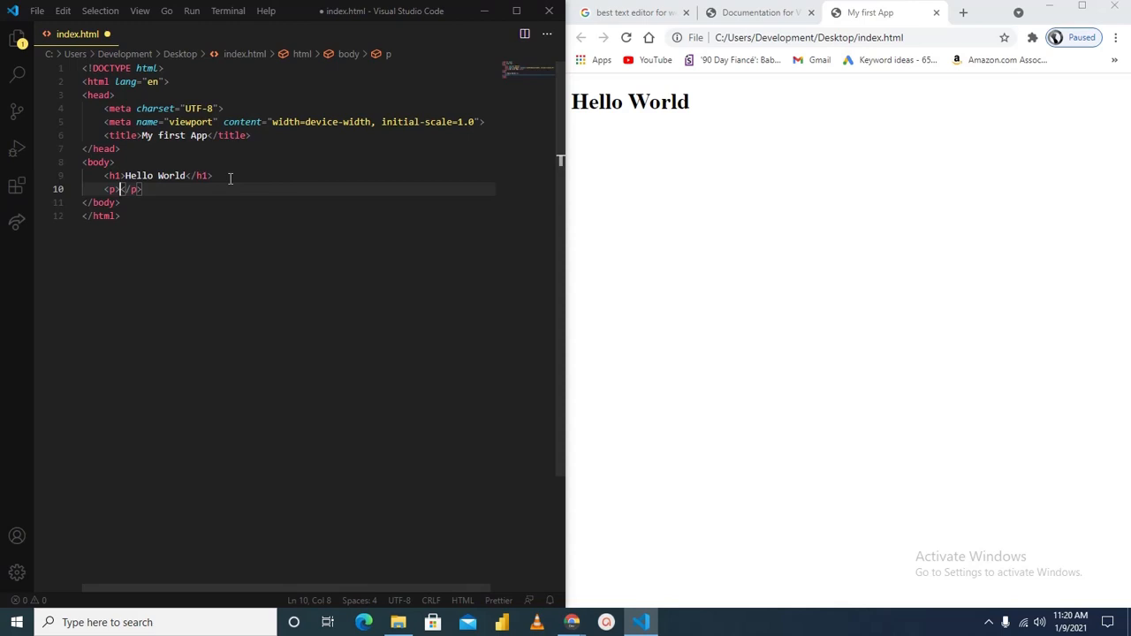
# Fill the paragraph with Lorem placeholder text using the Emmet abbreviation, save the file and reload the page in Chrome
pyautogui.press('Left')
pyautogui.press('Right')
pyautogui.write('Lore')
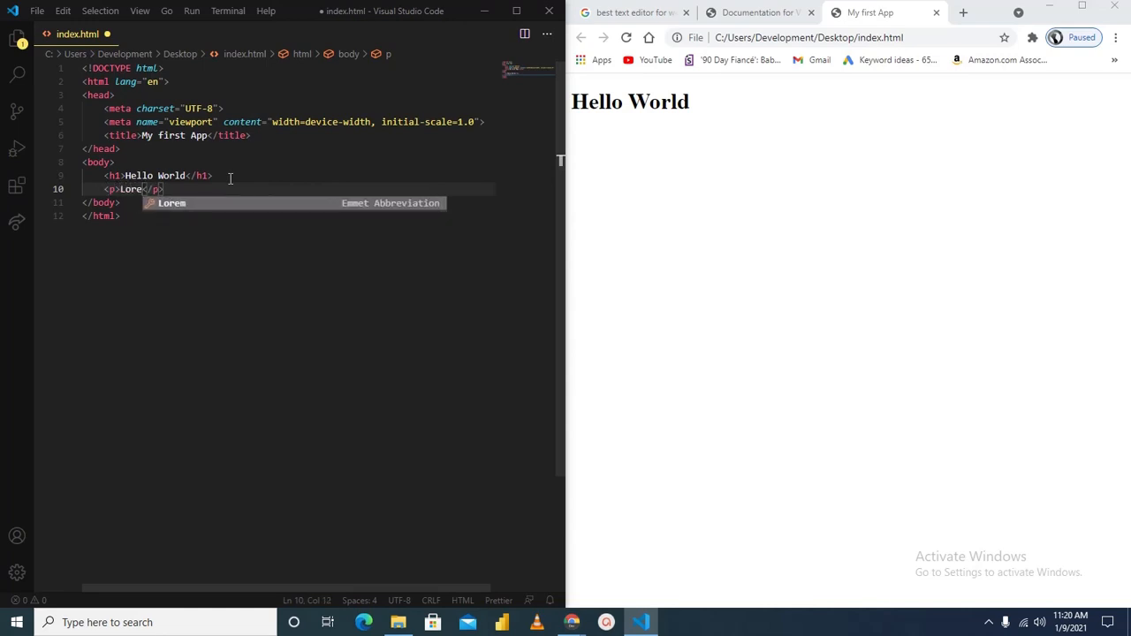
pyautogui.press('Tab')
pyautogui.hotkey('ctrl', 's')
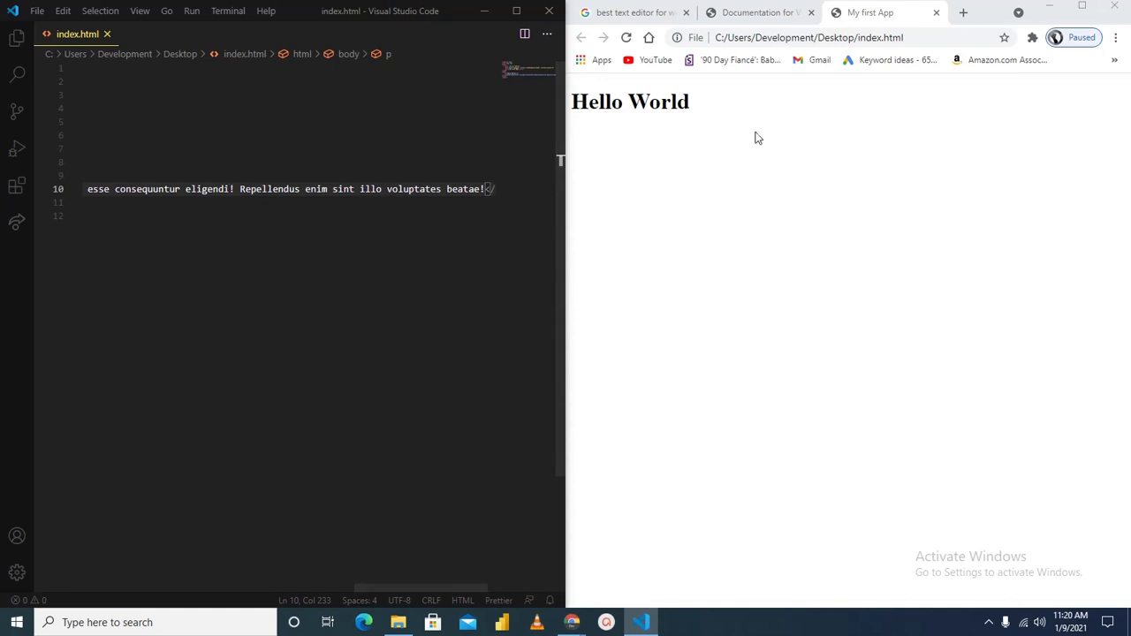
pyautogui.click(811, 137)
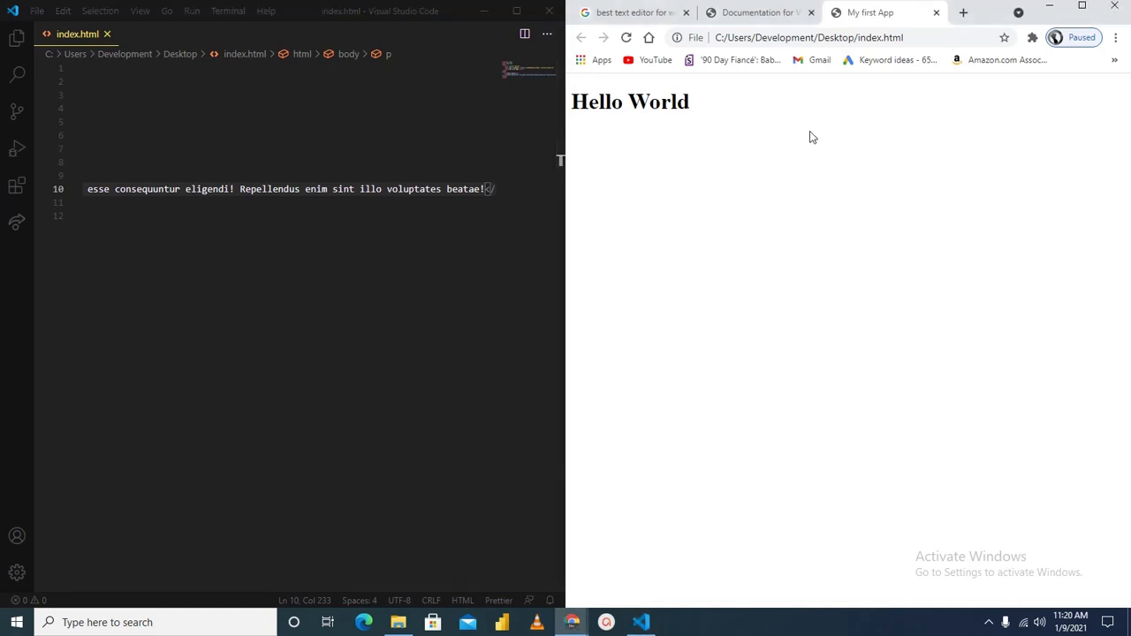
pyautogui.press('F5')
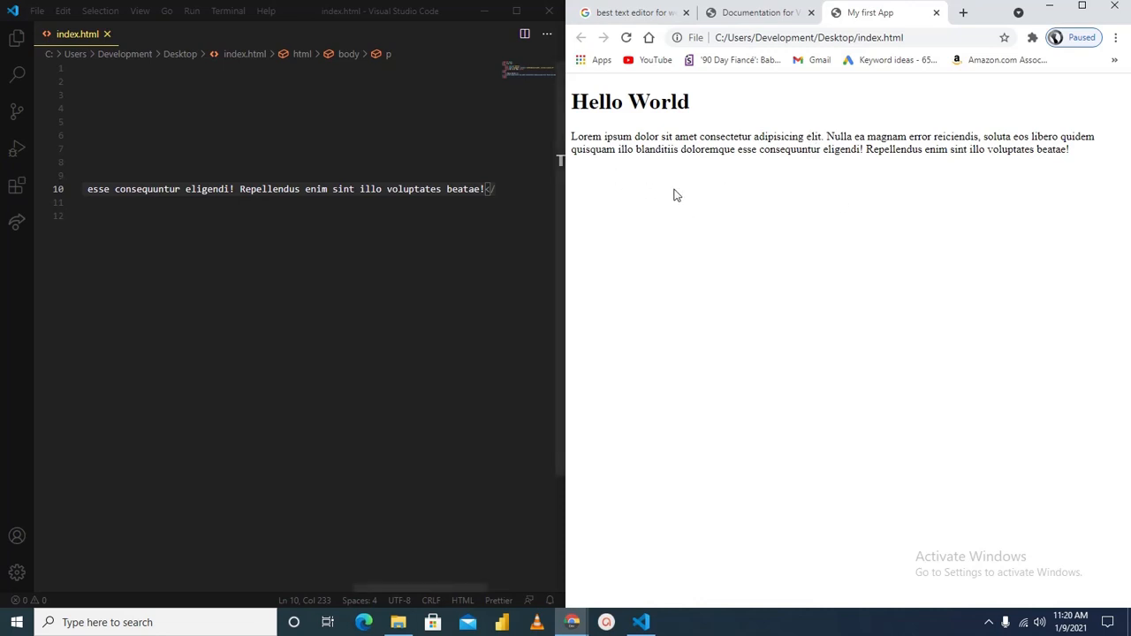
# Add an inline style attribute to the paragraph's opening tag with the color property set to blanchedalmond
pyautogui.moveTo(390, 588); pyautogui.dragTo(79, 545)
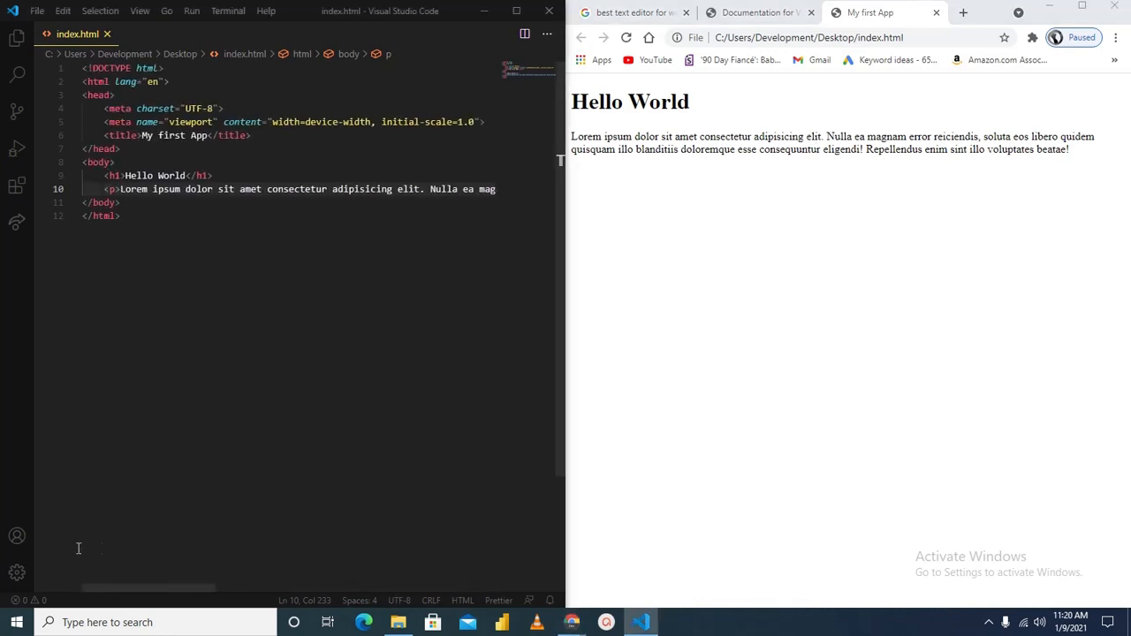
pyautogui.click(115, 189)
pyautogui.write('sty')
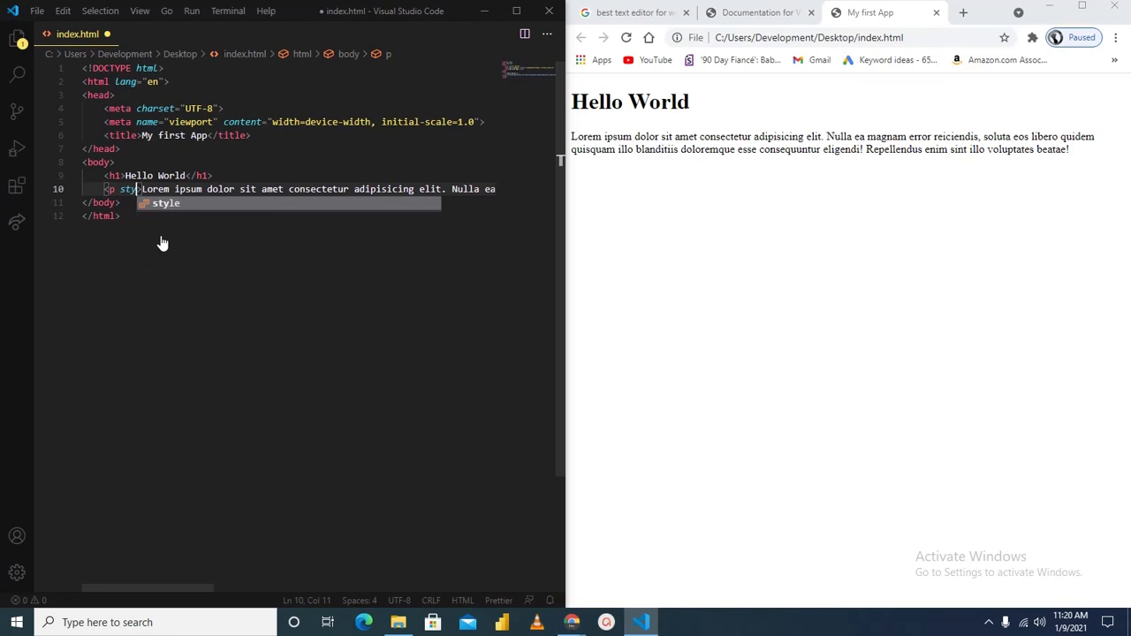
pyautogui.press('Tab')
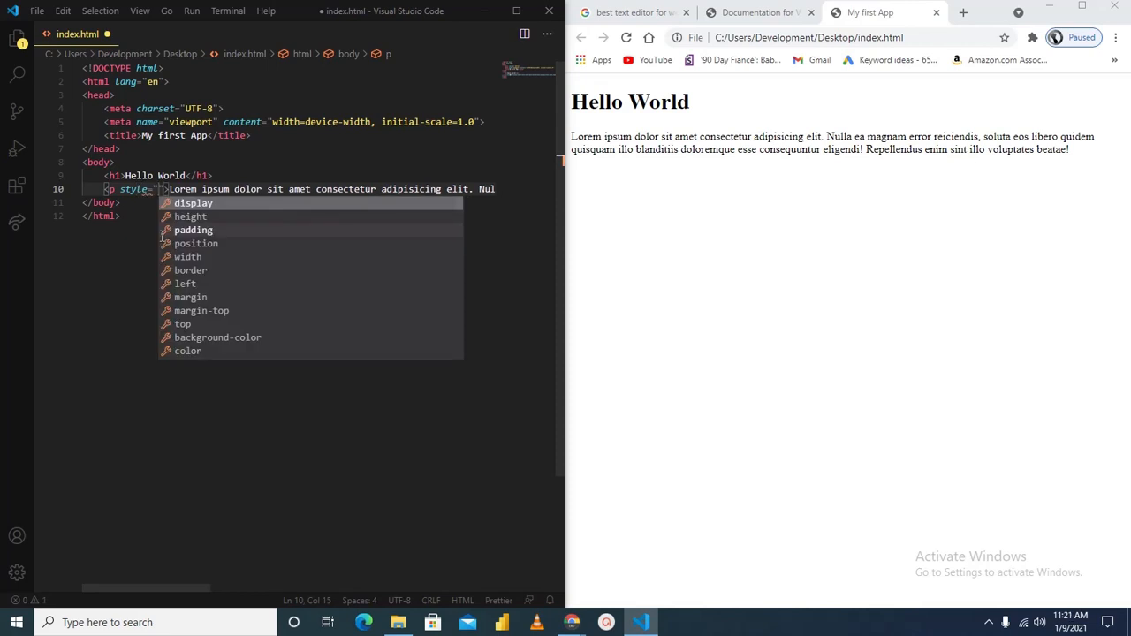
pyautogui.write('col')
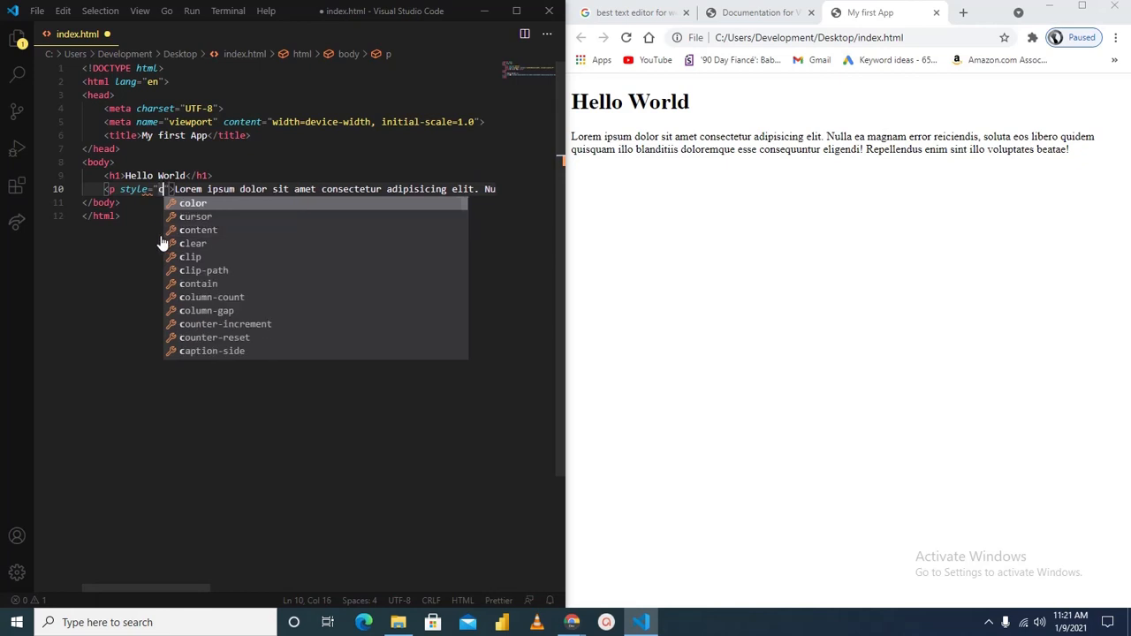
pyautogui.press('Tab')
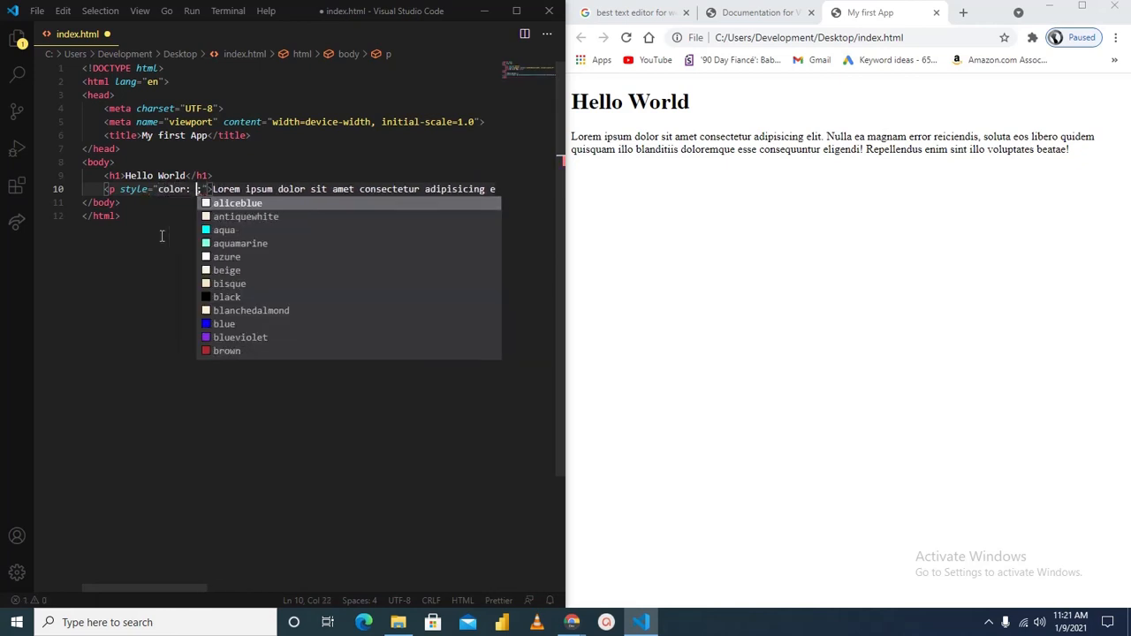
pyautogui.click(212, 313)
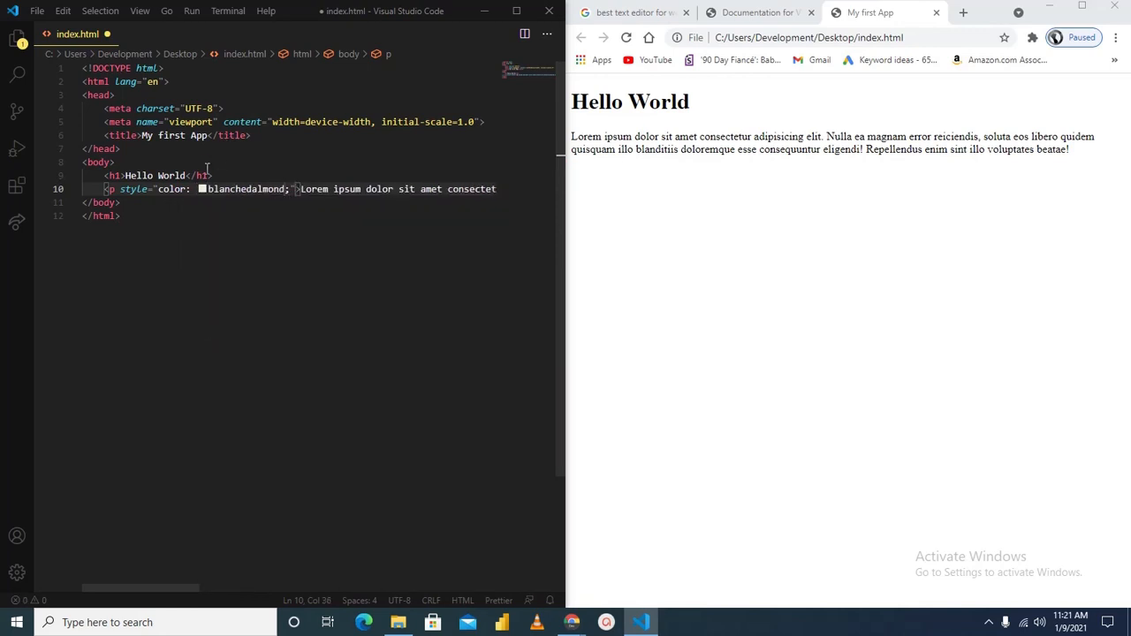
# Change the paragraph's color to rgb(44, 78, 100) with the color picker, save the file and reload the page in Chrome
pyautogui.moveTo(203, 190)
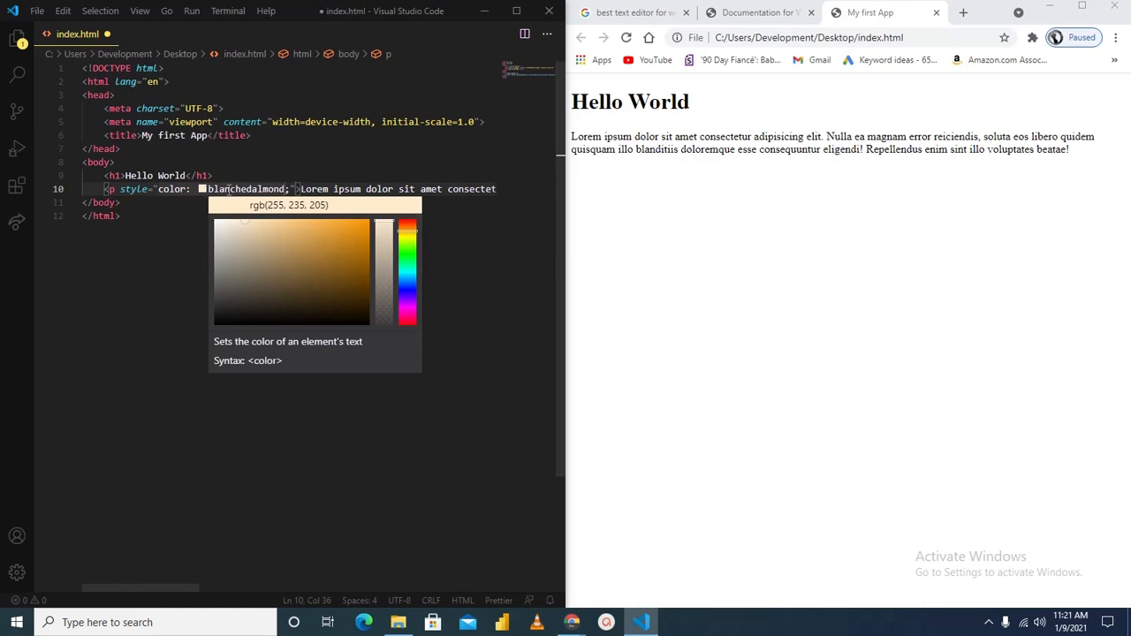
pyautogui.moveTo(264, 249); pyautogui.dragTo(302, 283)
pyautogui.click(405, 277)
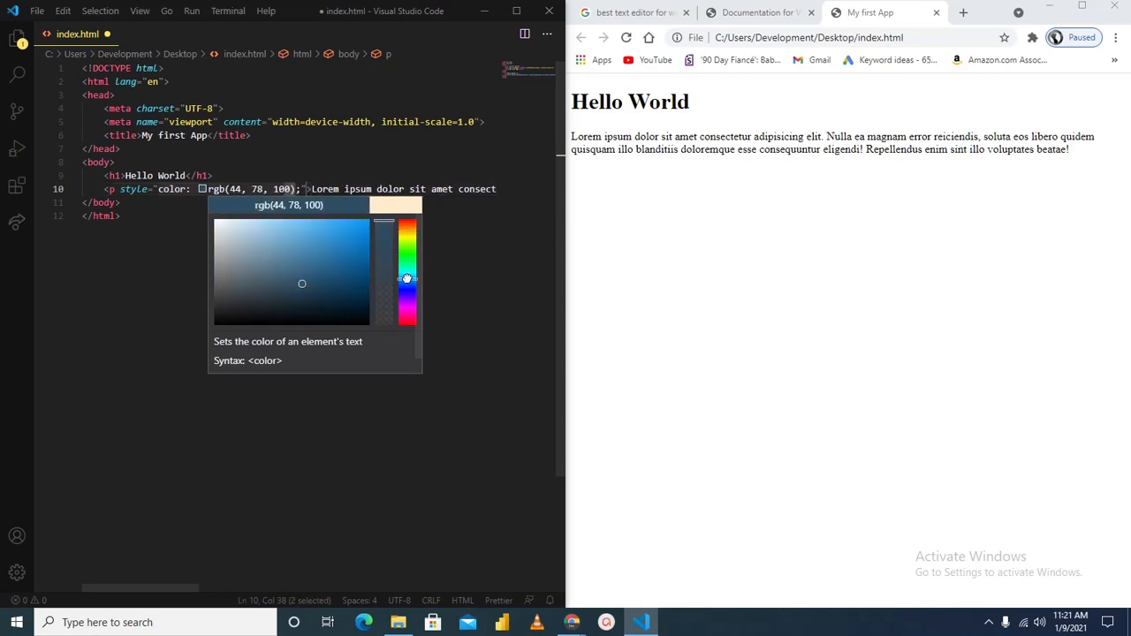
pyautogui.click(177, 244)
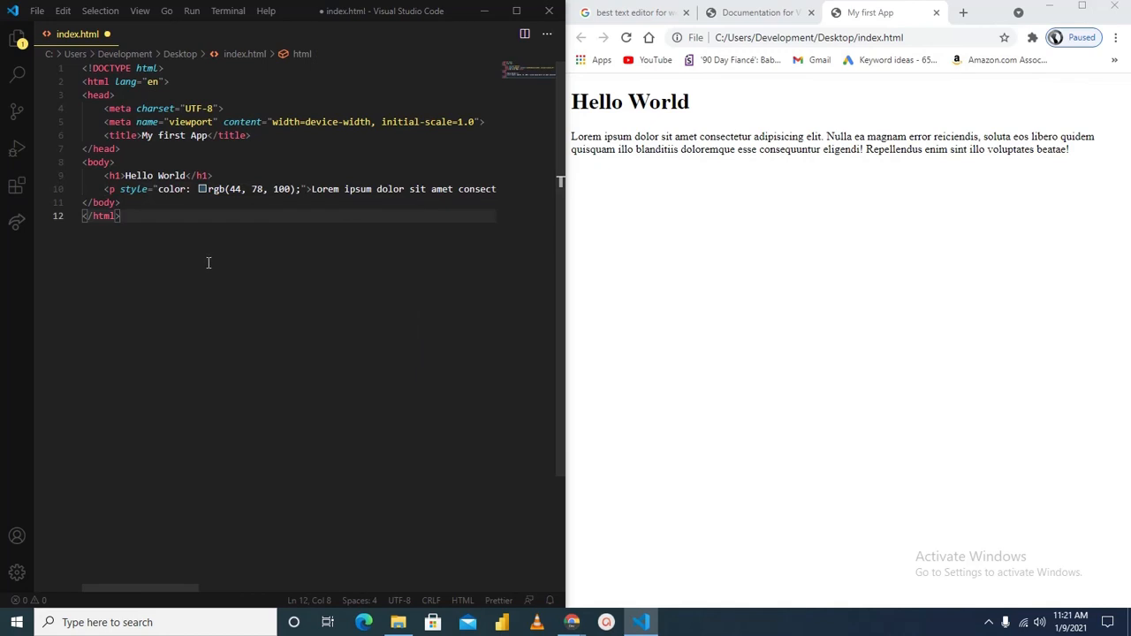
pyautogui.hotkey('ctrl', 's')
pyautogui.click(744, 255)
pyautogui.press('F5')
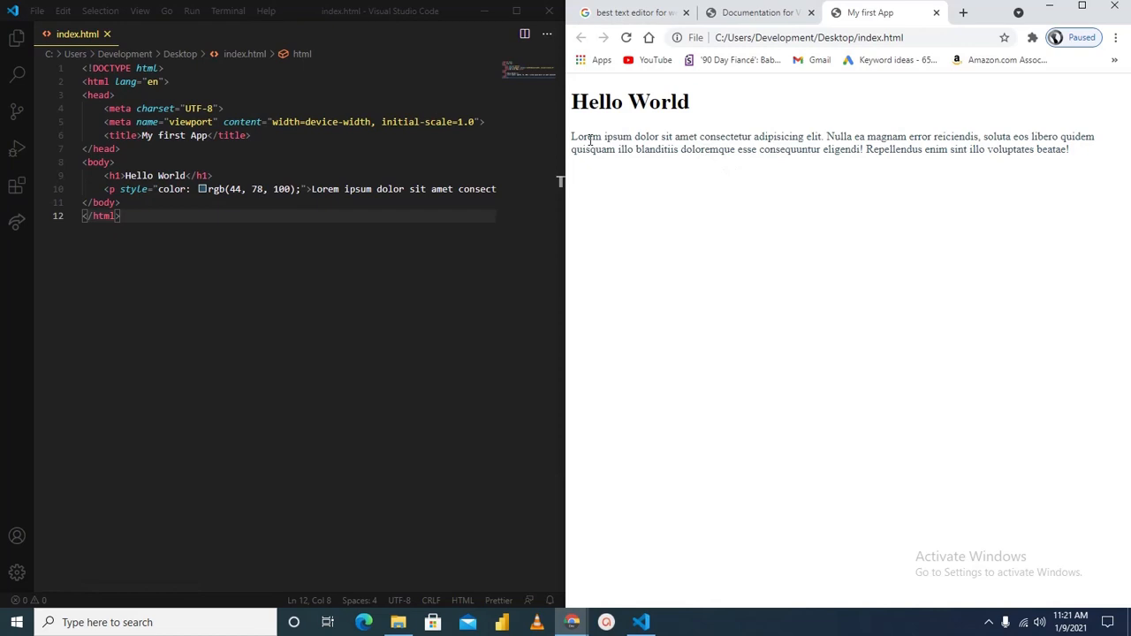
# Shift the paragraph color's hue to give rgb(100, 55, 44), save the file and reload the page in Chrome
pyautogui.moveTo(206, 193)
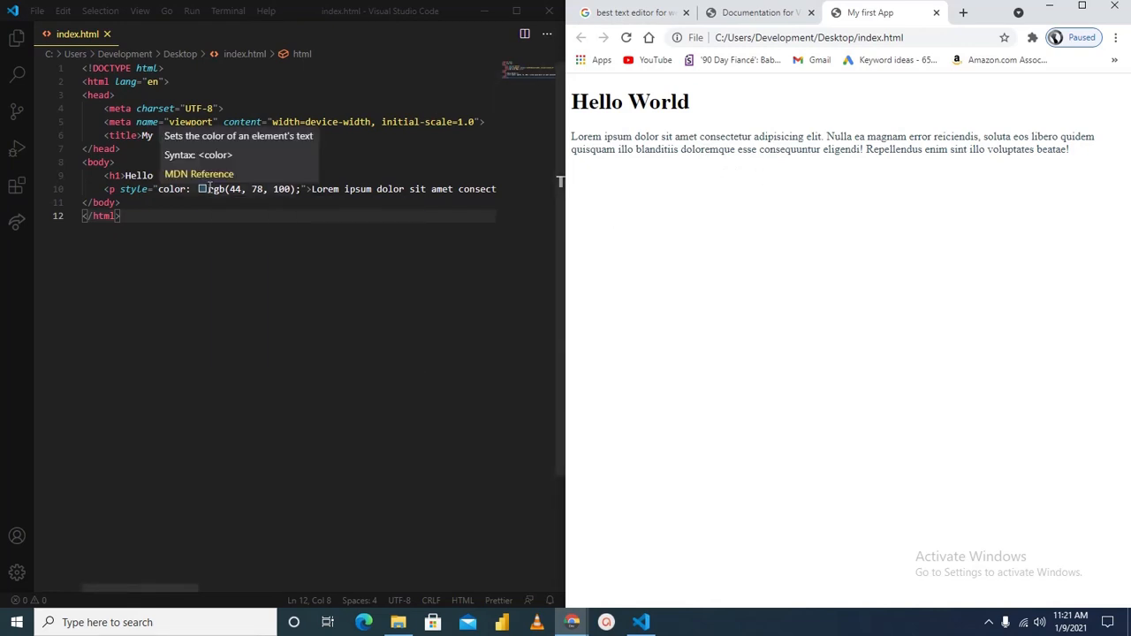
pyautogui.moveTo(407, 241); pyautogui.dragTo(406, 223)
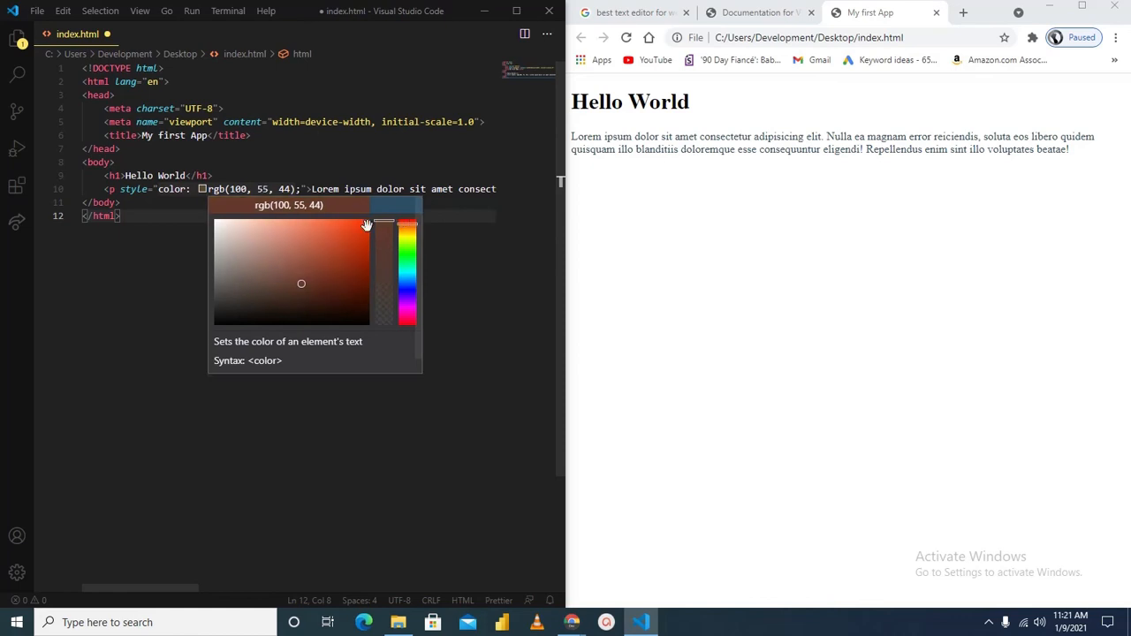
pyautogui.hotkey('ctrl', 's')
pyautogui.click(843, 289)
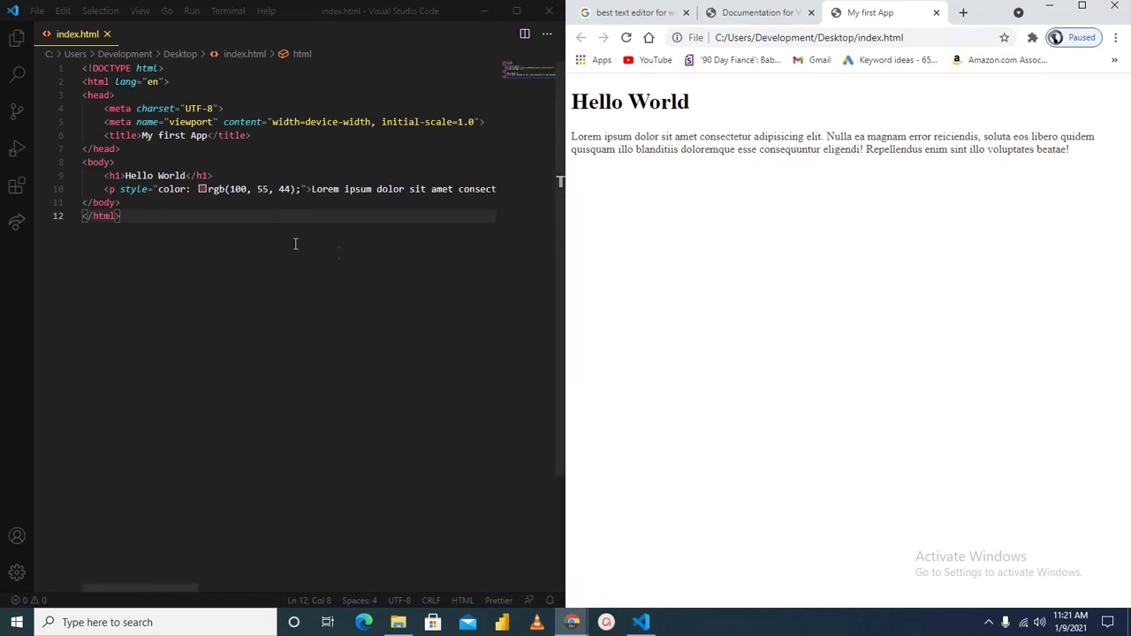
# Brighten the paragraph's color to rgb(226, 77, 39) with the color picker, save the file and reload the page in Chrome
pyautogui.click(205, 189)
pyautogui.moveTo(319, 236); pyautogui.dragTo(343, 232)
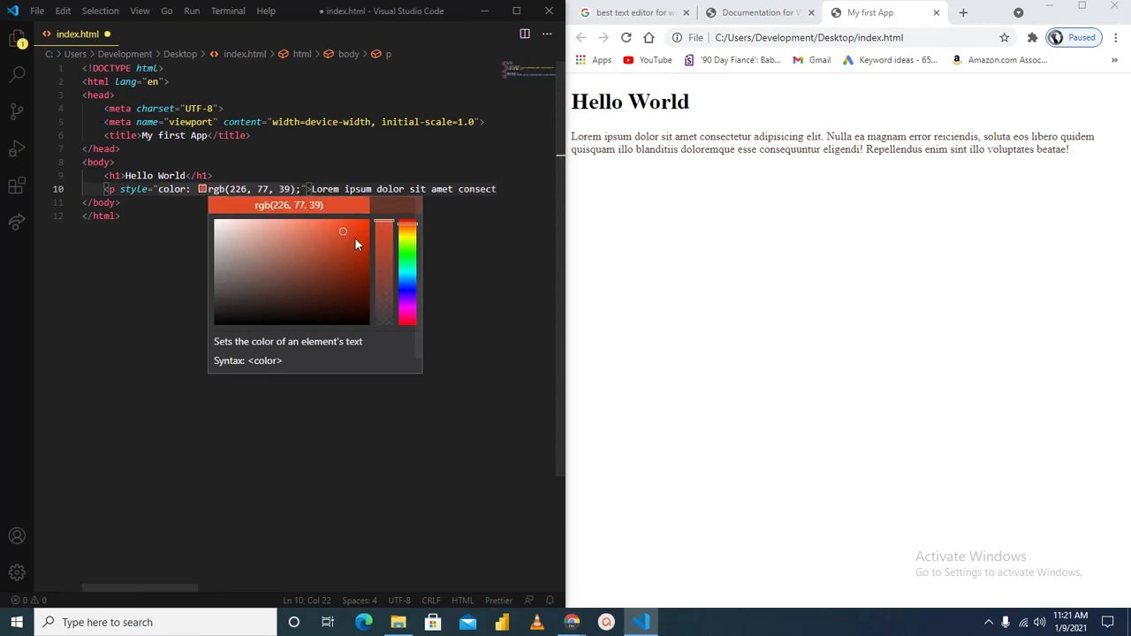
pyautogui.click(740, 253)
pyautogui.hotkey('ctrl', 'r')
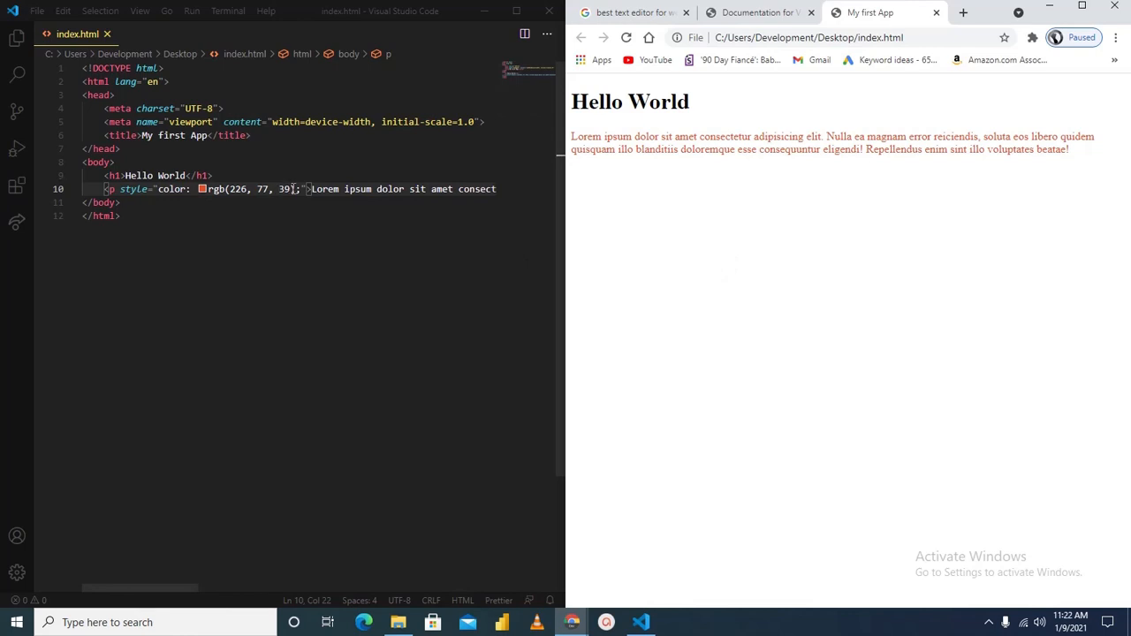
pyautogui.moveTo(137, 182)
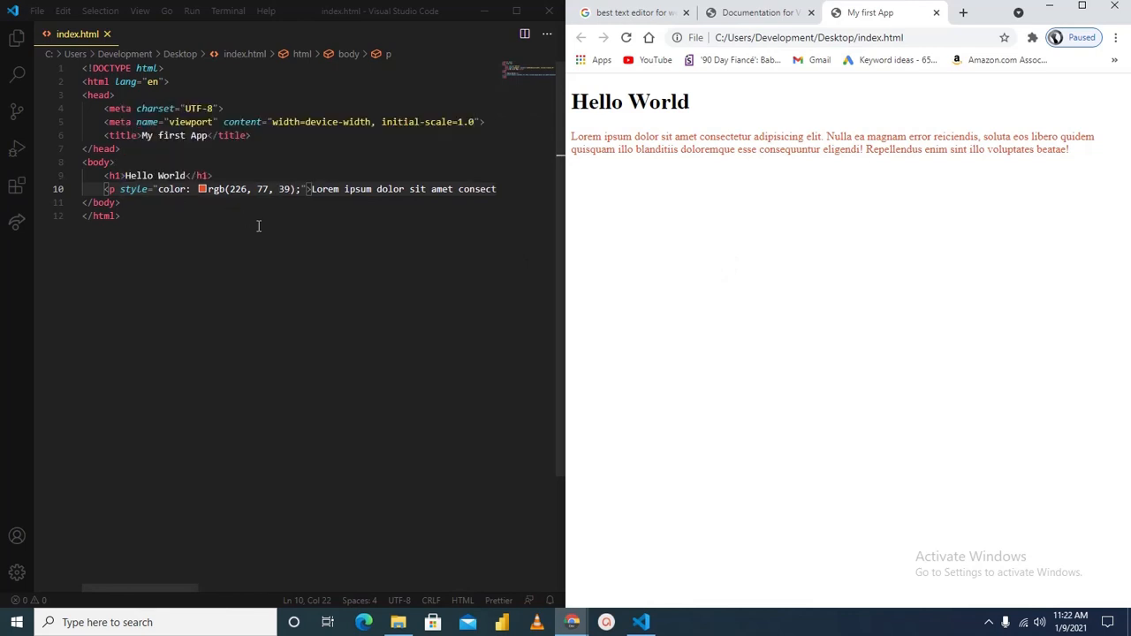